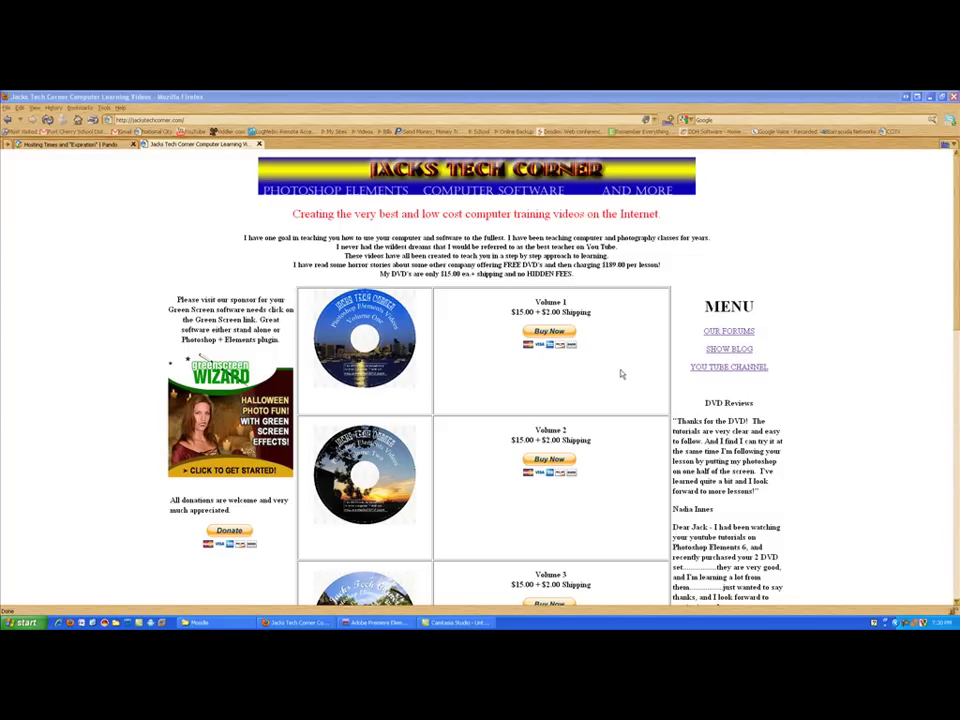
Highlight part of the browser's website address, deselect it, and scroll down the page.
left_click_drag(183, 120, 117, 120)
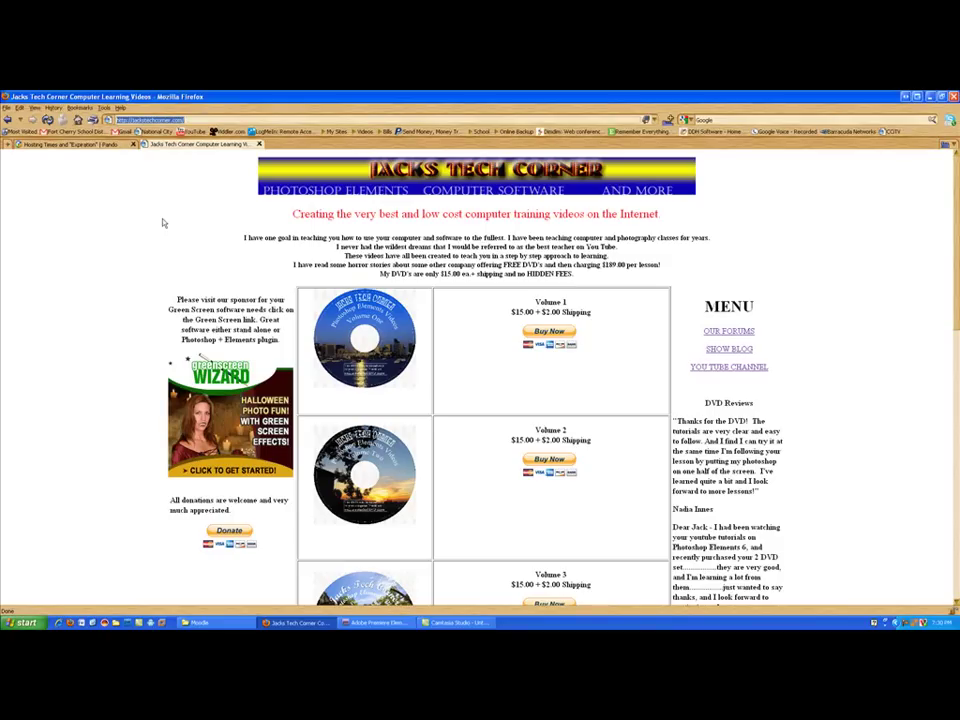
left_click(461, 369)
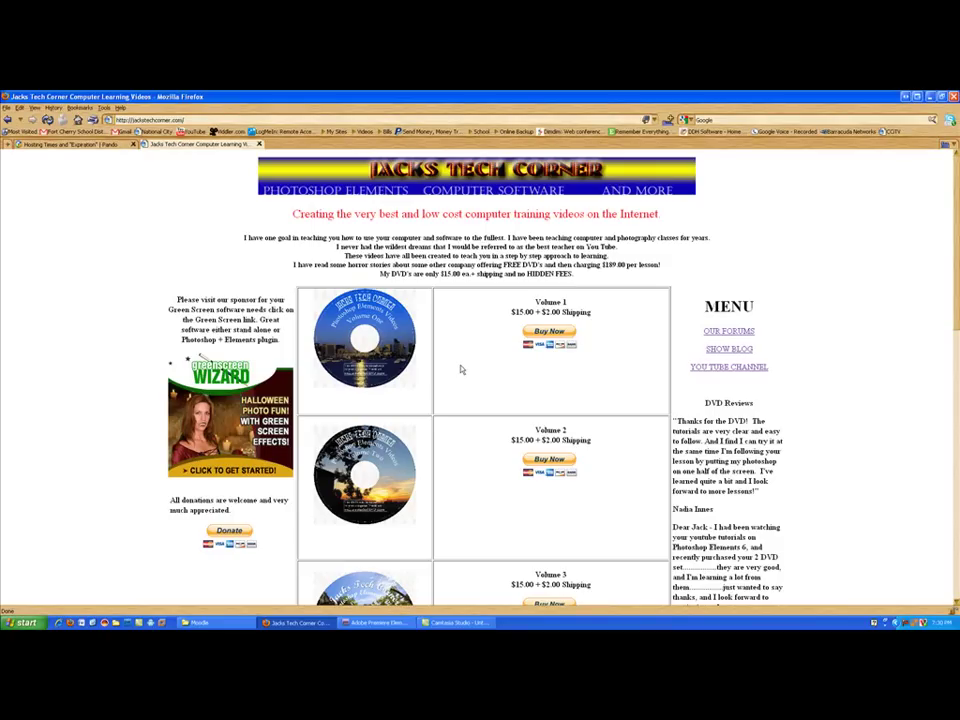
scroll(468, 372, "down", 2)
scroll(467, 375, "down", 2)
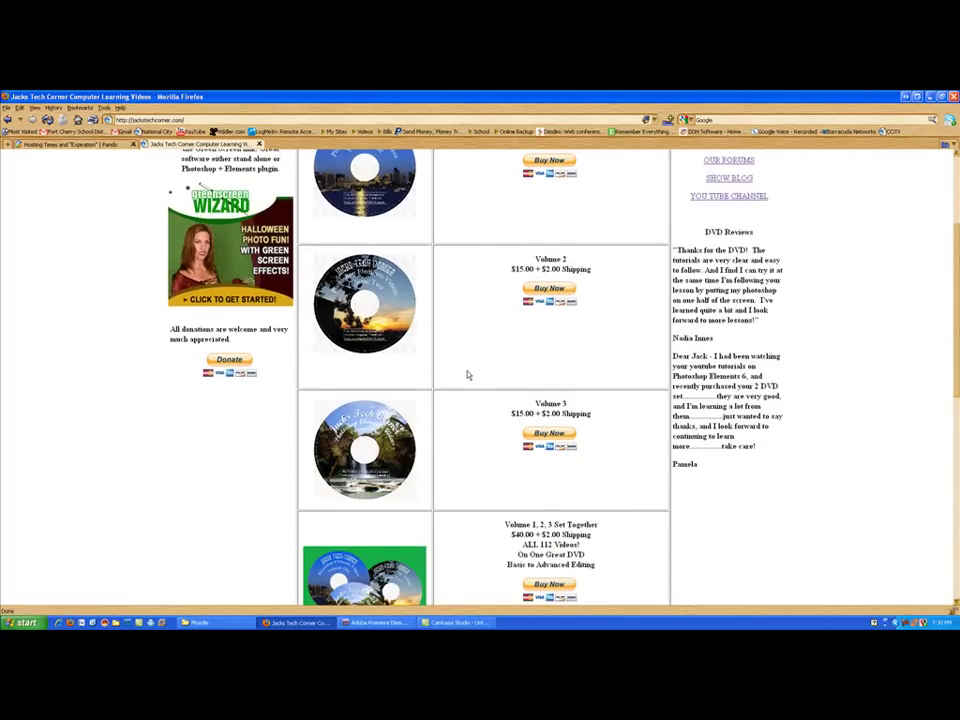
scroll(467, 375, "down", 2)
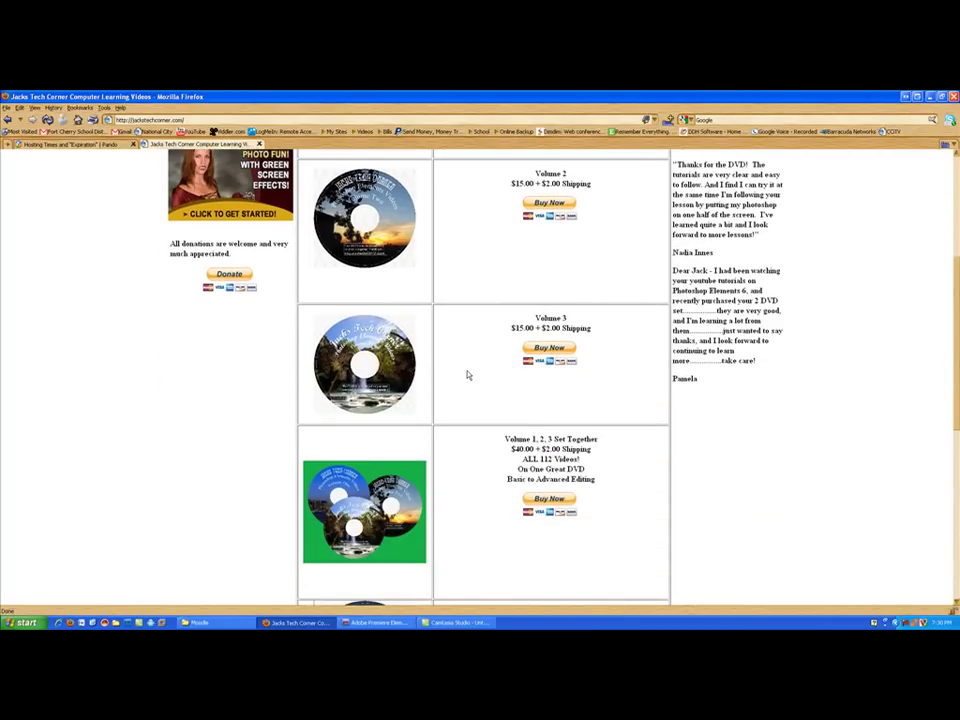
scroll(467, 375, "down", 3)
scroll(467, 375, "up", 7)
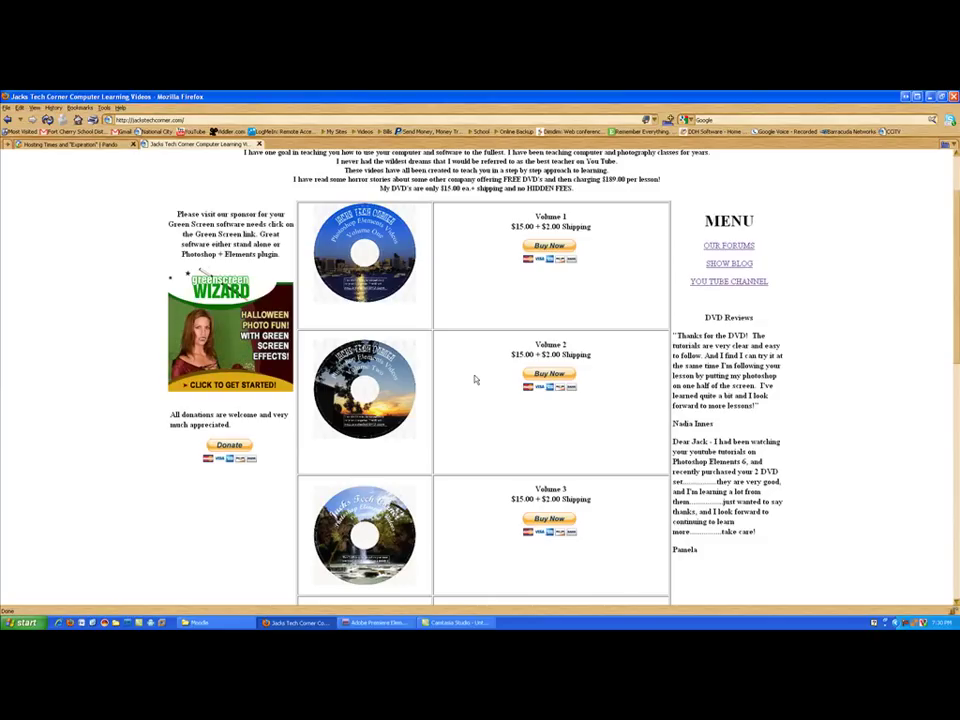
Scroll back up the page and select the whole website address.
scroll(508, 296, "down", 3)
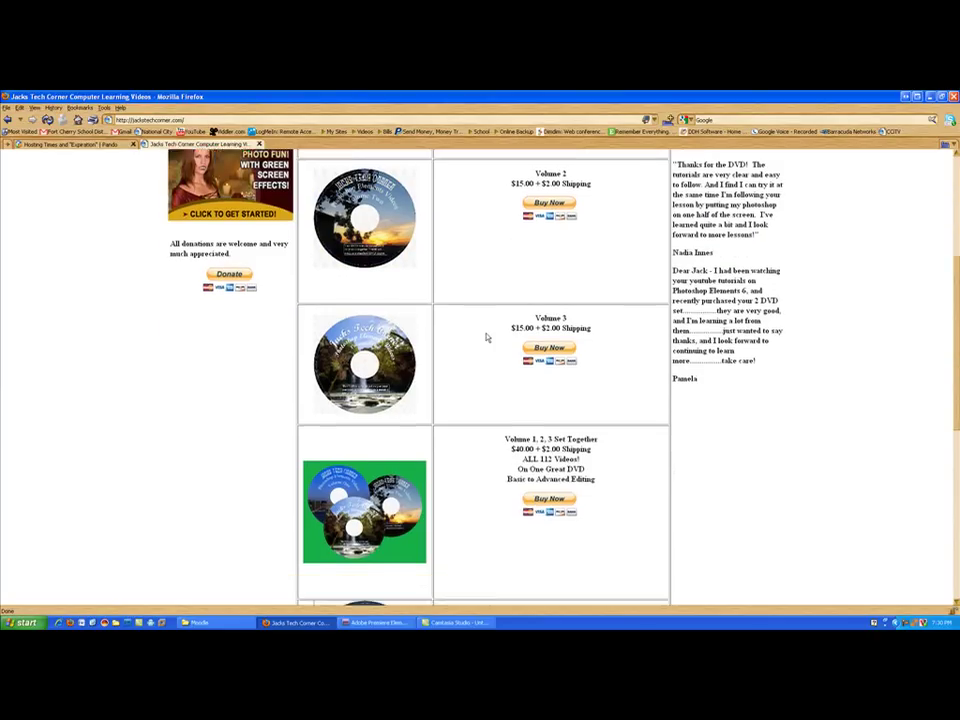
scroll(487, 338, "down", 2)
scroll(465, 416, "up", 3)
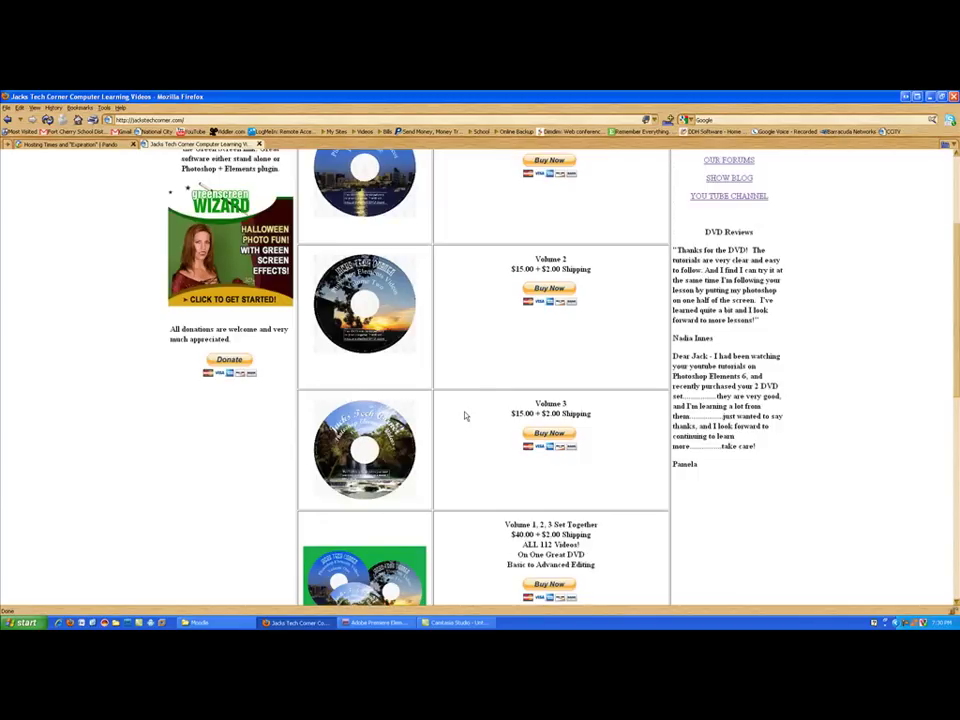
scroll(465, 416, "up", 2)
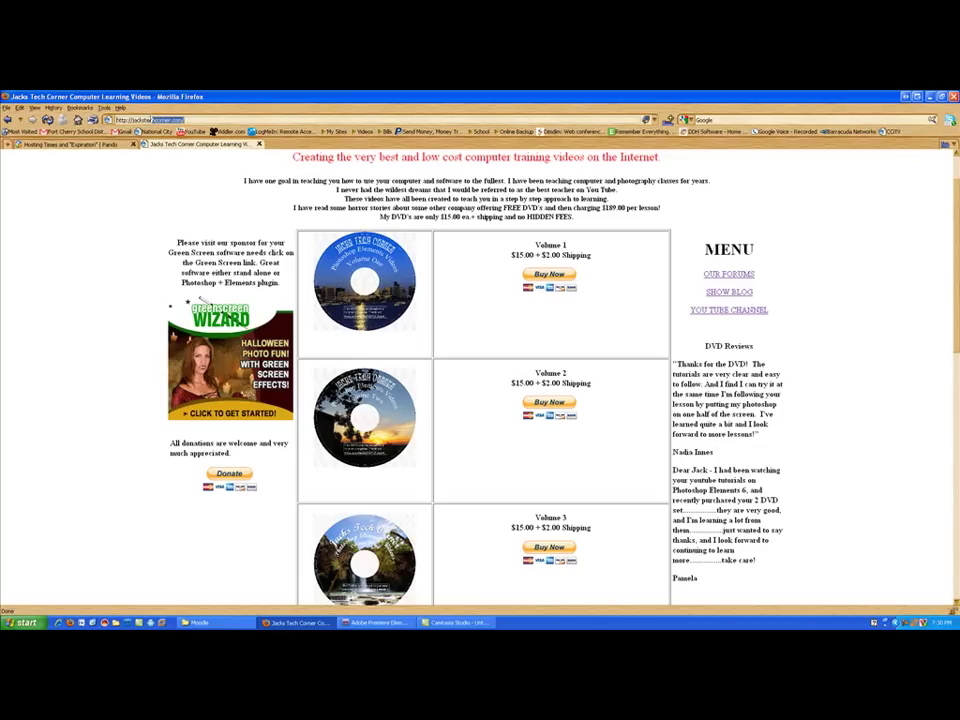
left_click_drag(185, 120, 124, 120)
left_click_drag(89, 165, 118, 221)
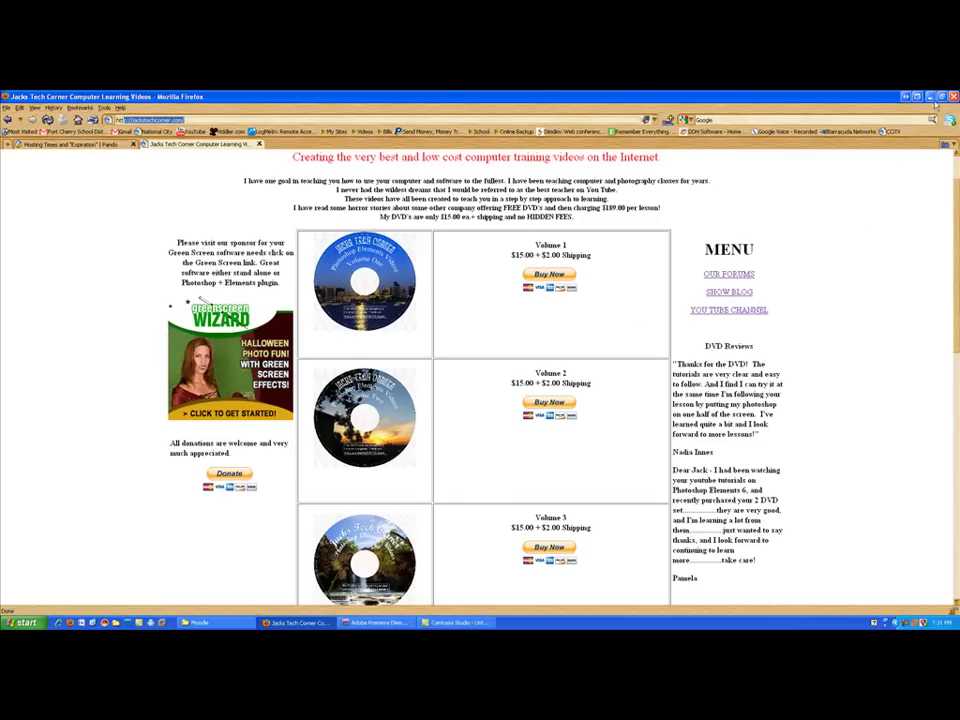
Switch to Premiere Elements and preview the game footage from about 00;01;54.
key("alt+Tab")
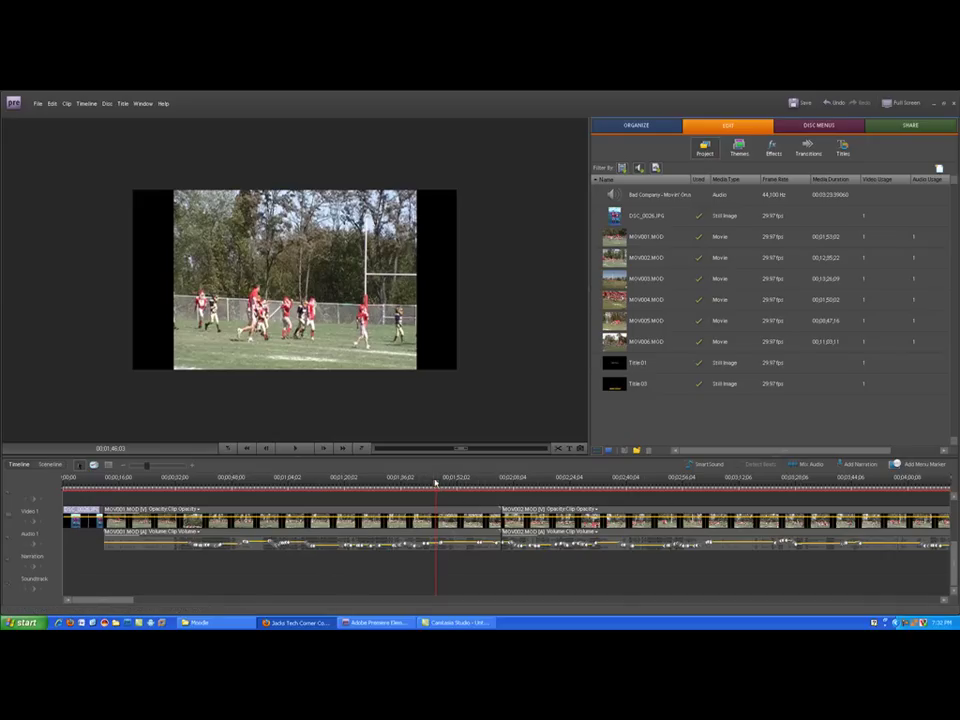
mouse_move(436, 483)
left_mouse_down()
mouse_move(480, 483)
mouse_move(411, 484)
mouse_move(454, 488)
left_mouse_up()
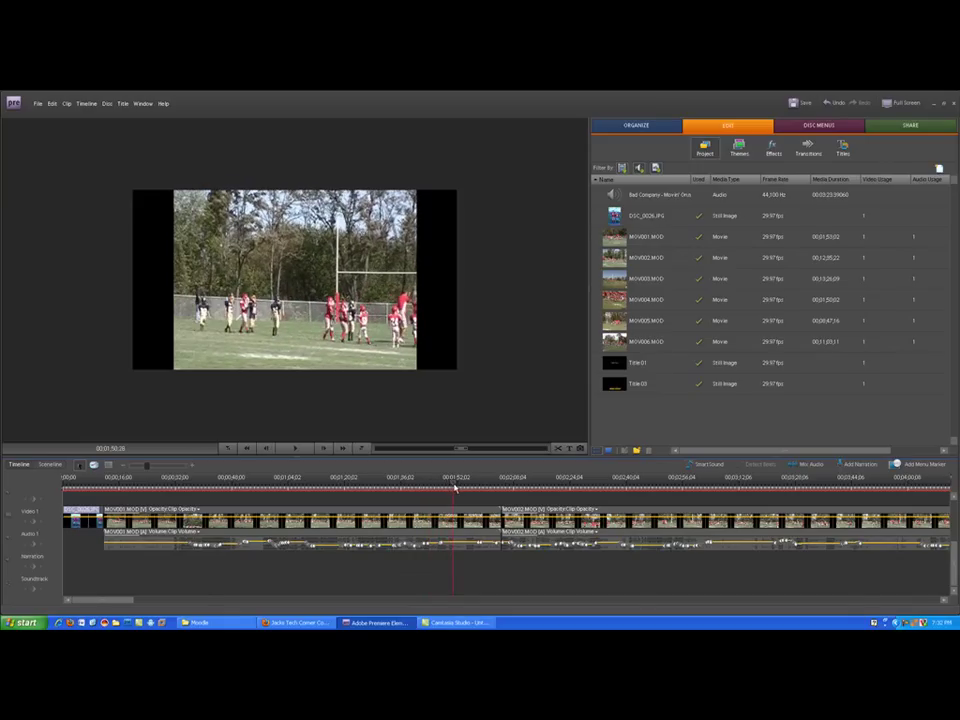
left_click(294, 449)
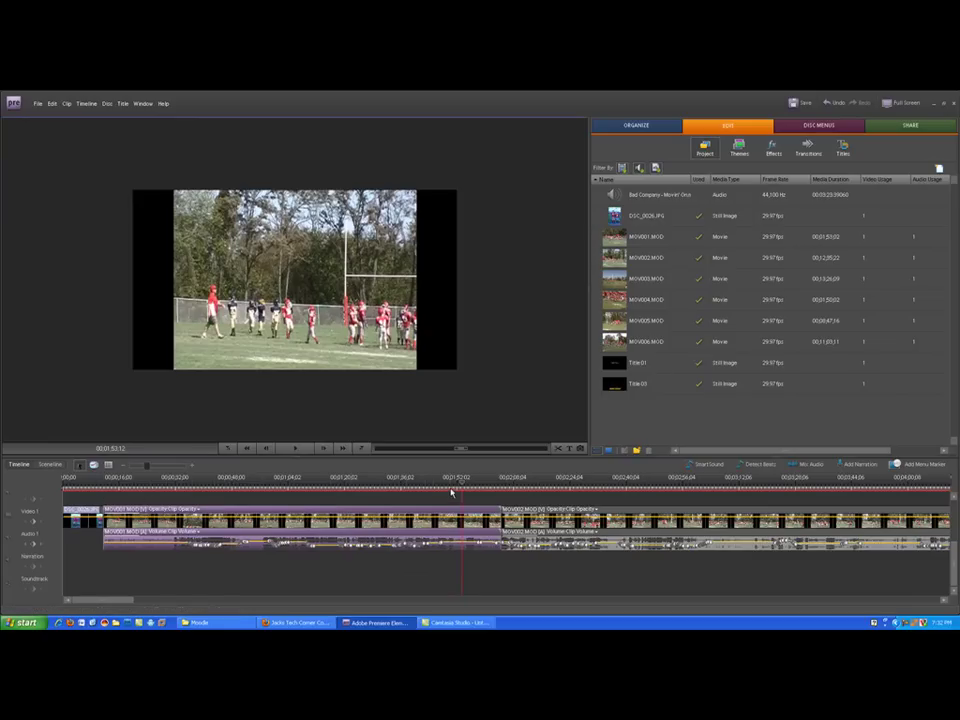
Scrub the playhead back to 00;00;11;24, just after the opening photo transition.
left_click_drag(461, 482, 106, 482)
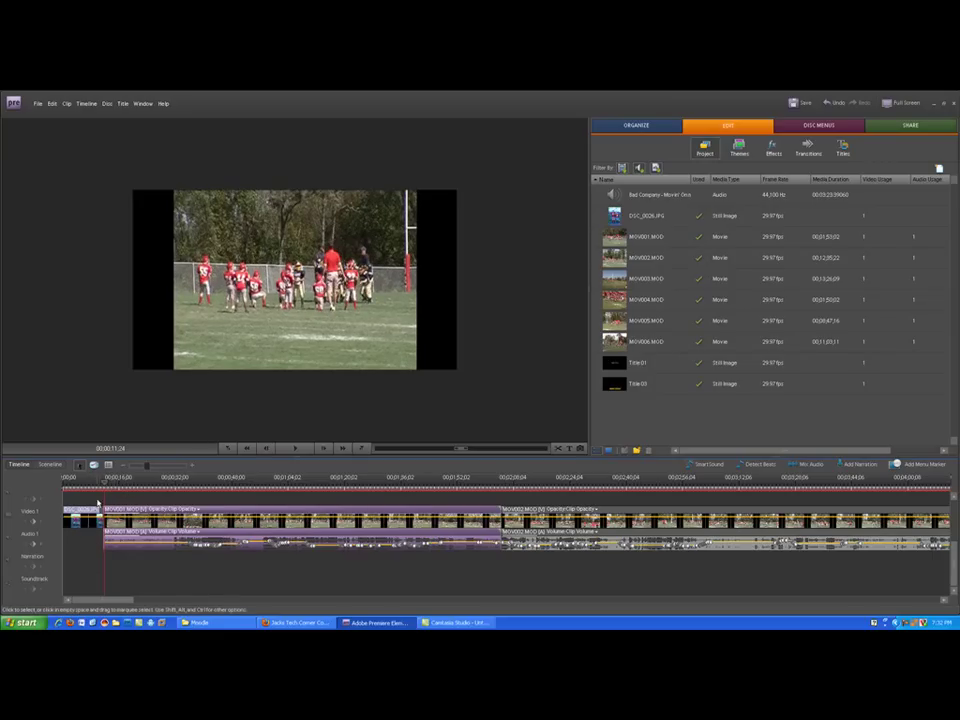
left_click(100, 487)
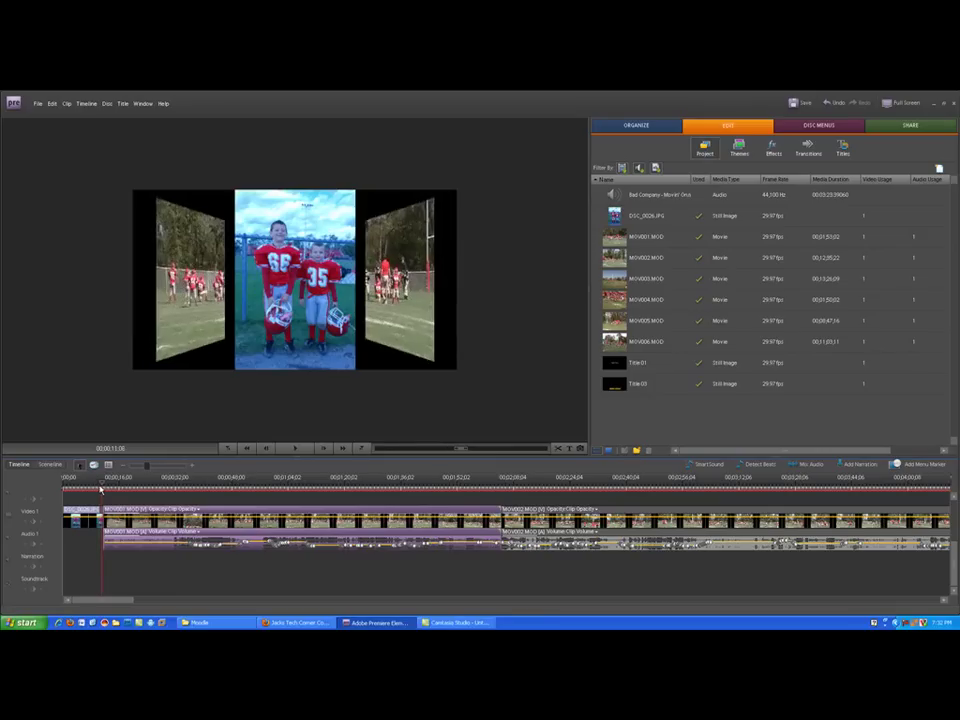
mouse_move(100, 487)
left_mouse_down()
mouse_move(90, 488)
mouse_move(105, 487)
left_mouse_up()
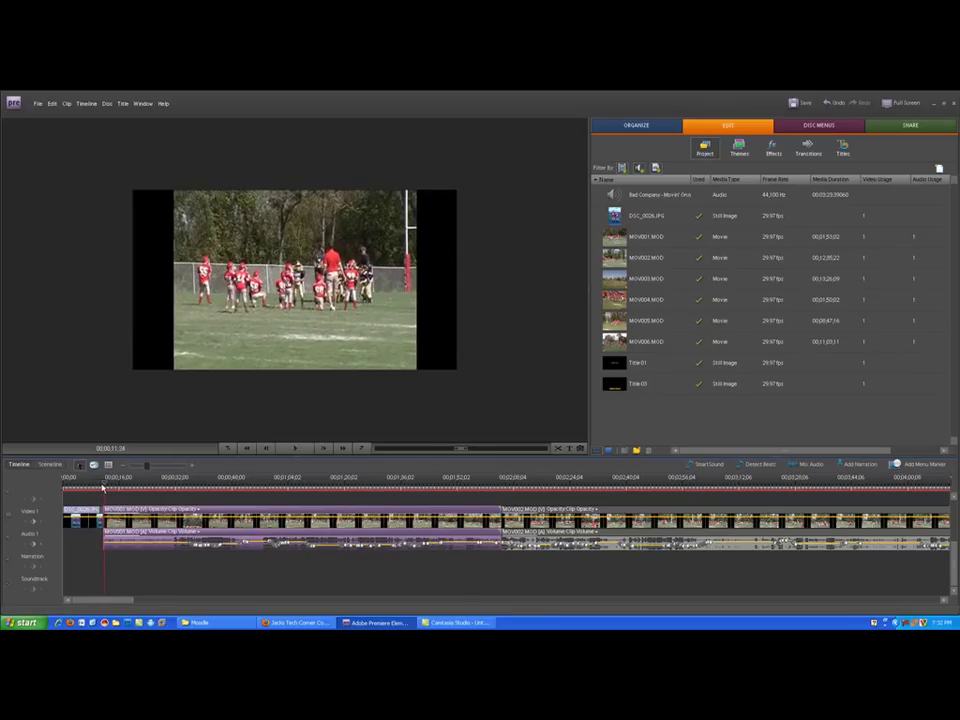
Add a Scene Marker named 'Opening Game' at 00;00;11;24 with Motion Menu Button left off.
left_click(910, 466)
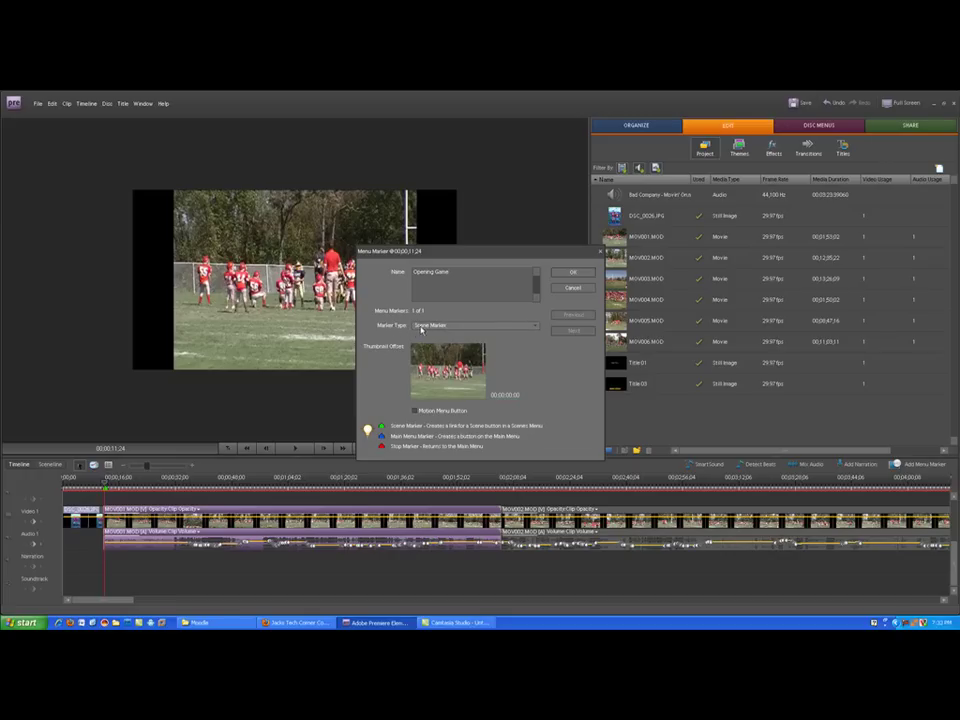
left_click(535, 328)
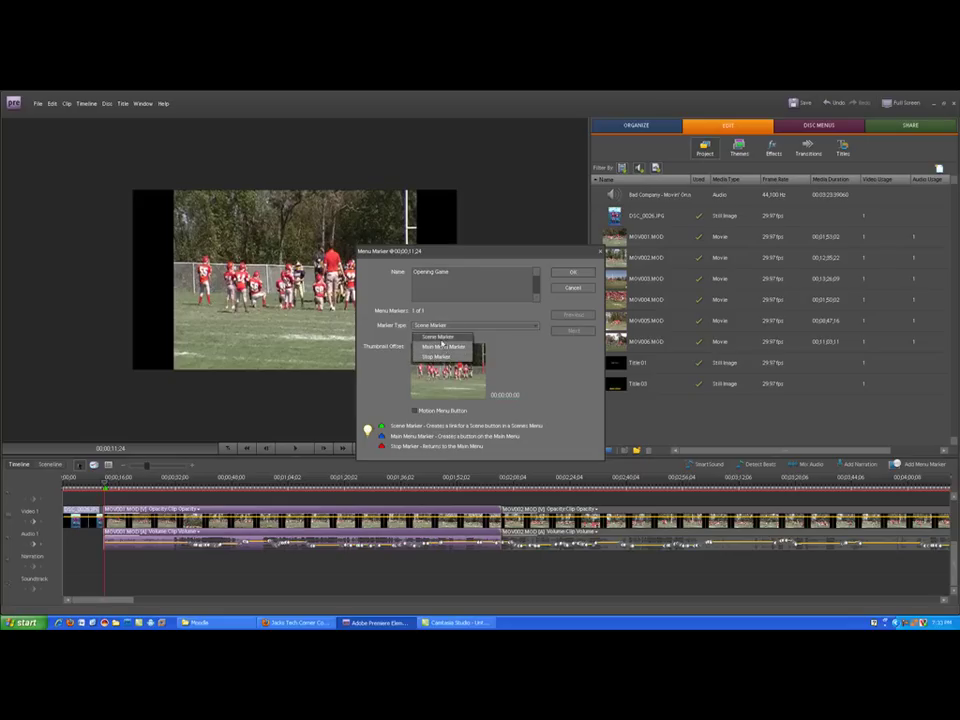
left_click(437, 337)
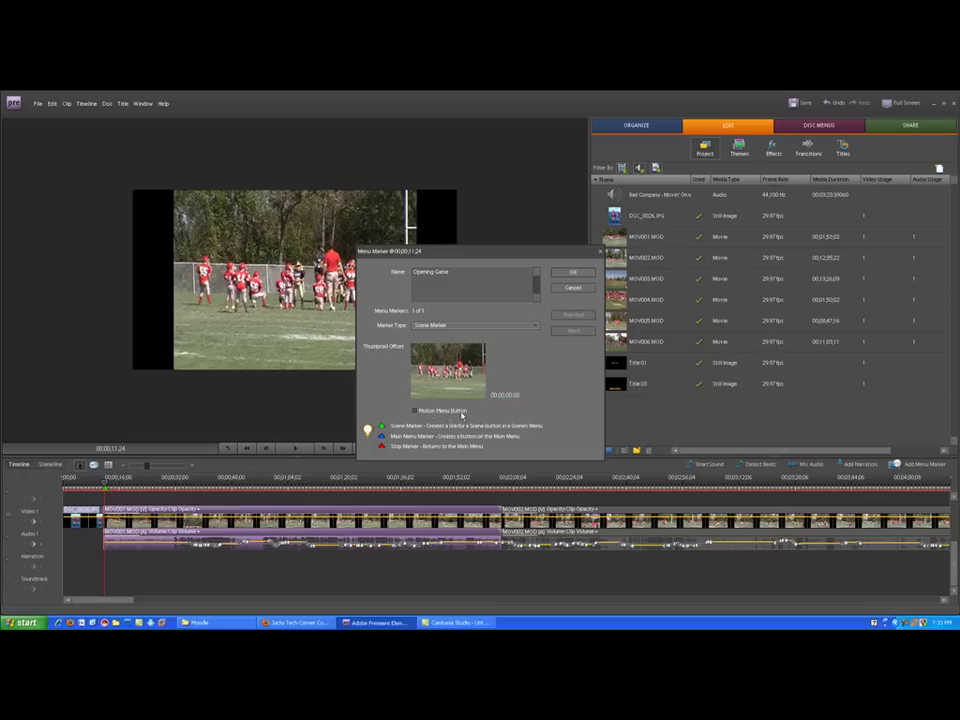
left_click(415, 411)
left_click(414, 411)
left_click(569, 276)
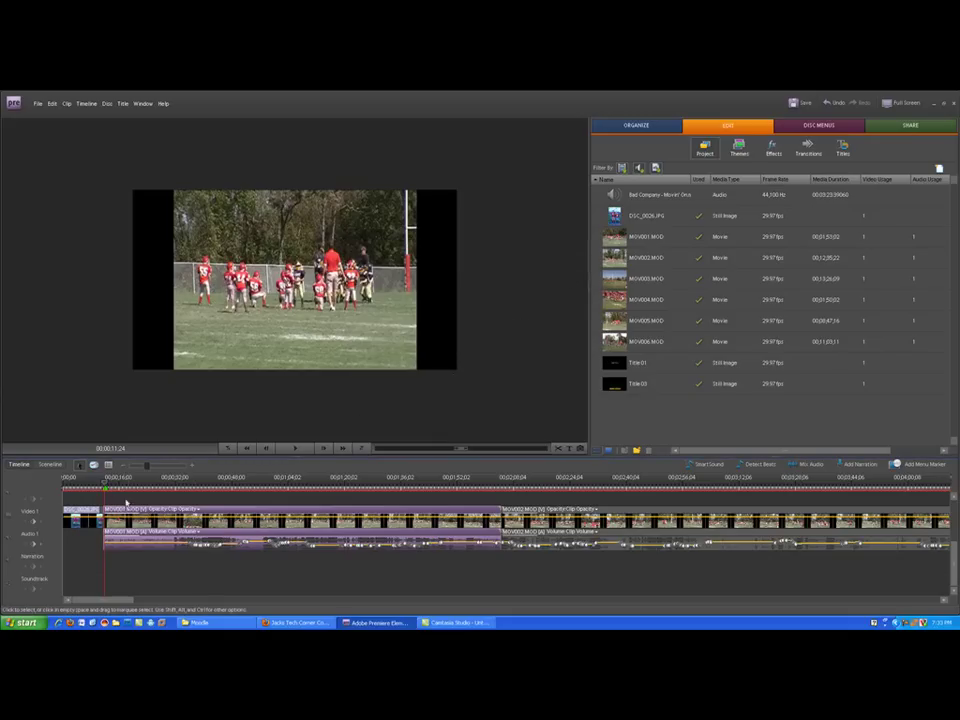
Nudge the Opening Game marker, view its timeline options, then scrub ahead to 00;02;51;19.
left_click_drag(117, 486, 124, 488)
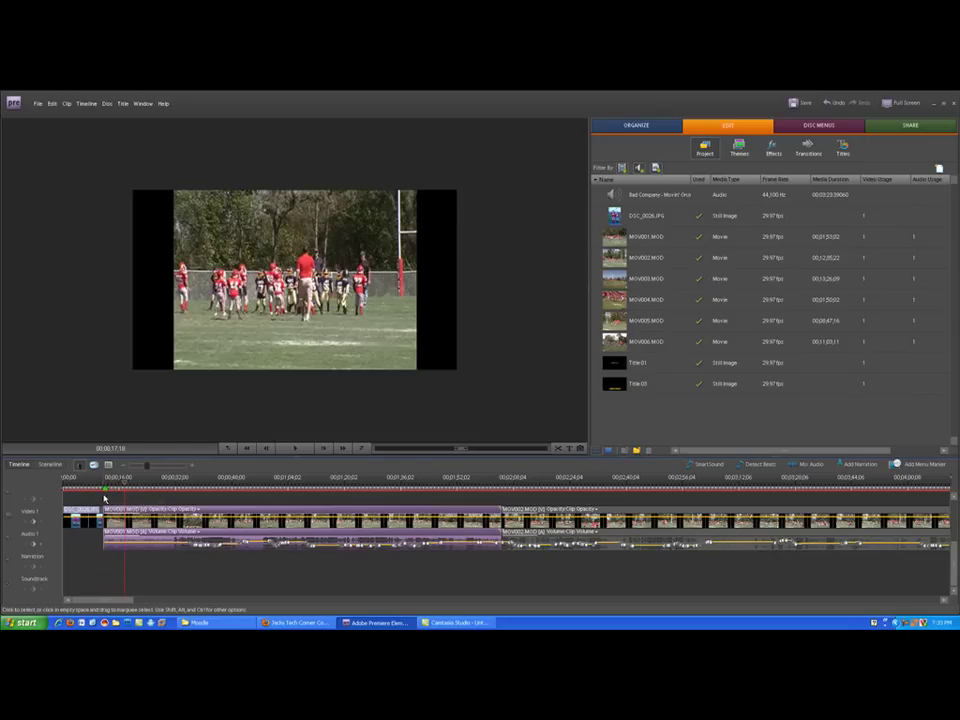
left_click_drag(104, 492, 105, 490)
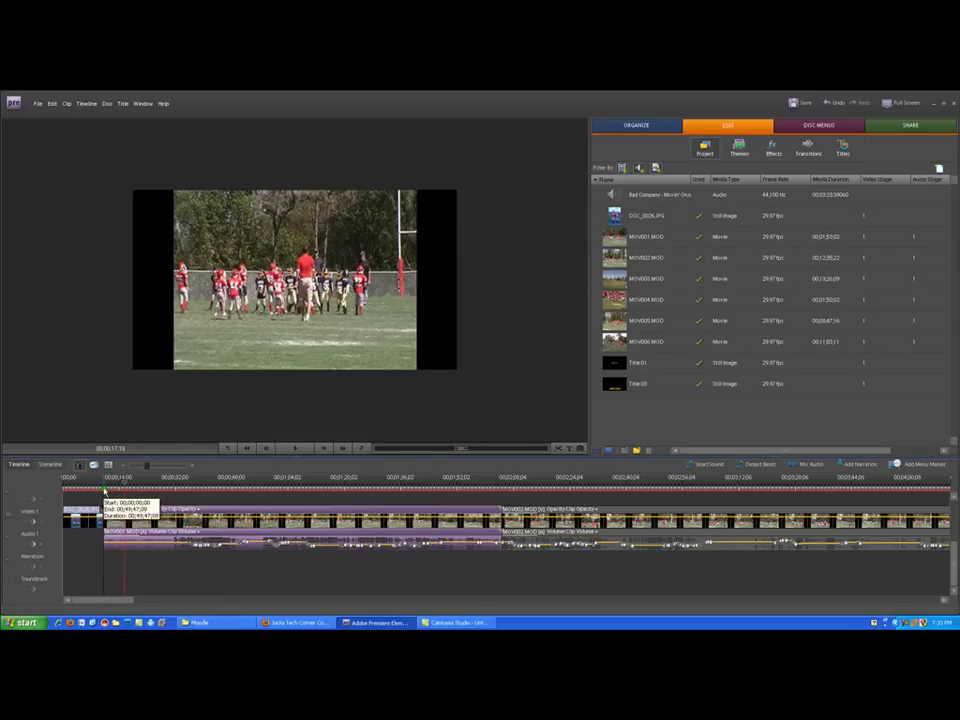
right_click(105, 490)
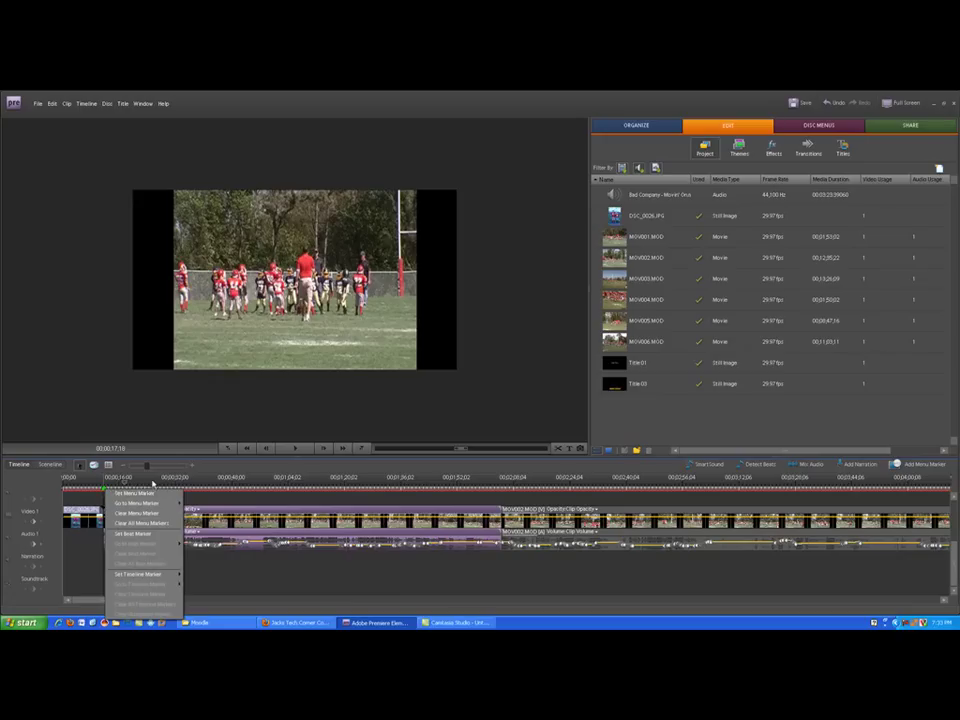
left_click(152, 482)
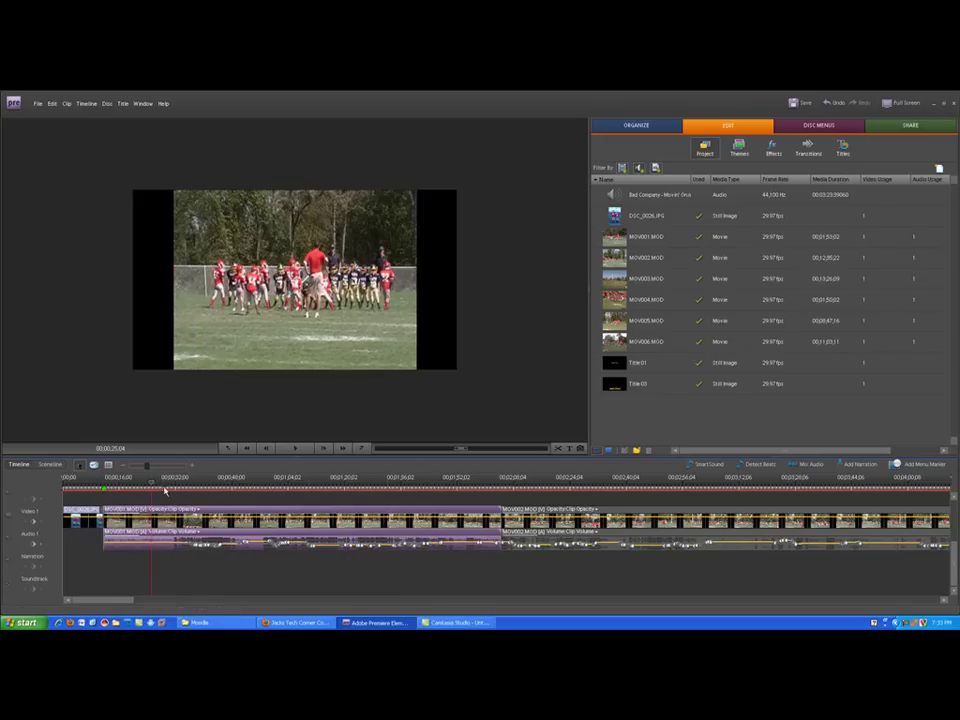
left_click_drag(151, 485, 665, 492)
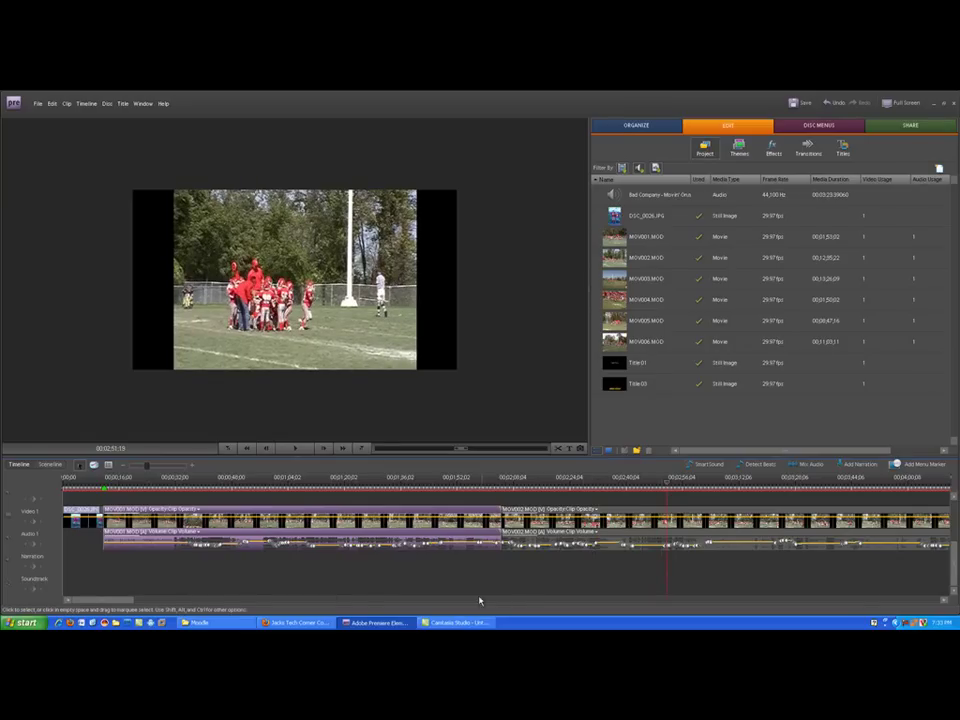
left_click_drag(93, 602, 164, 603)
Play and scrub through the later footage from about 00;05;26 to 00;06;08.
left_click(249, 482)
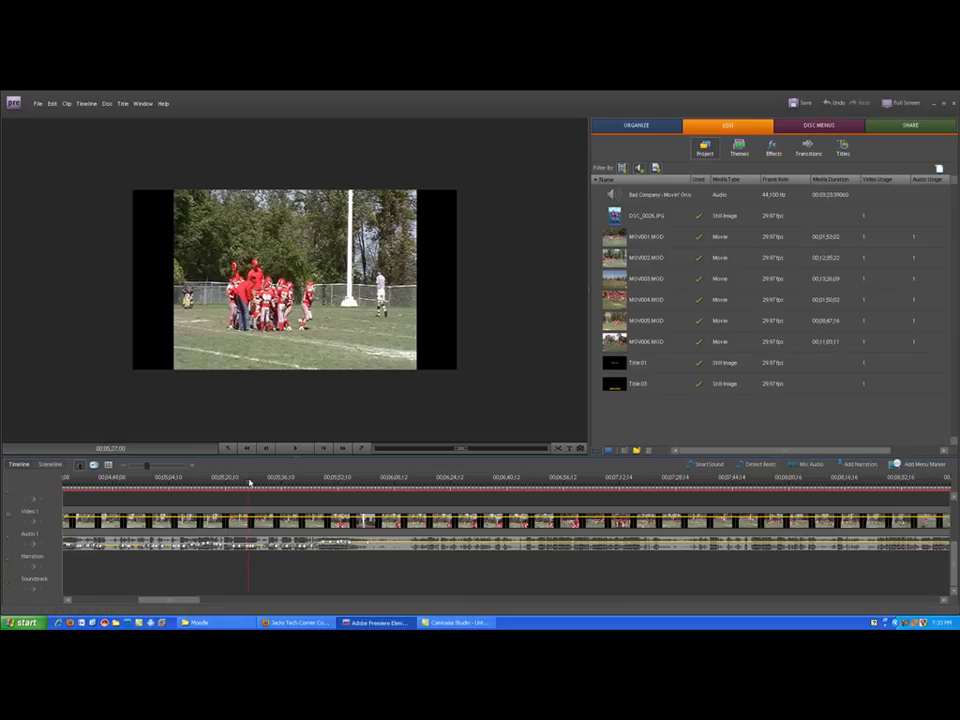
left_click(297, 449)
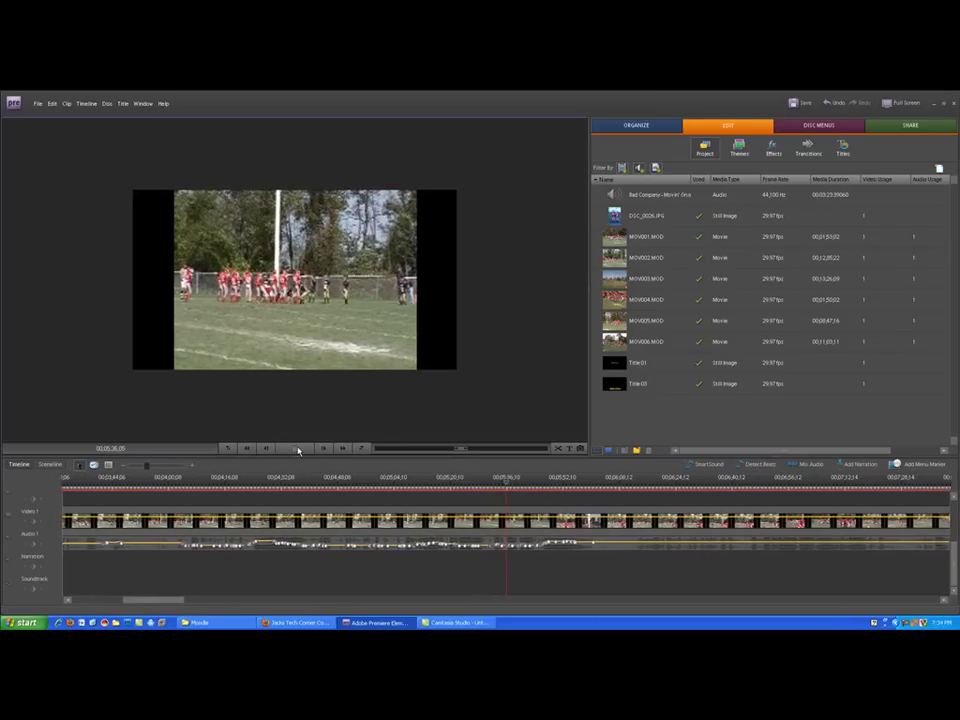
left_click(297, 449)
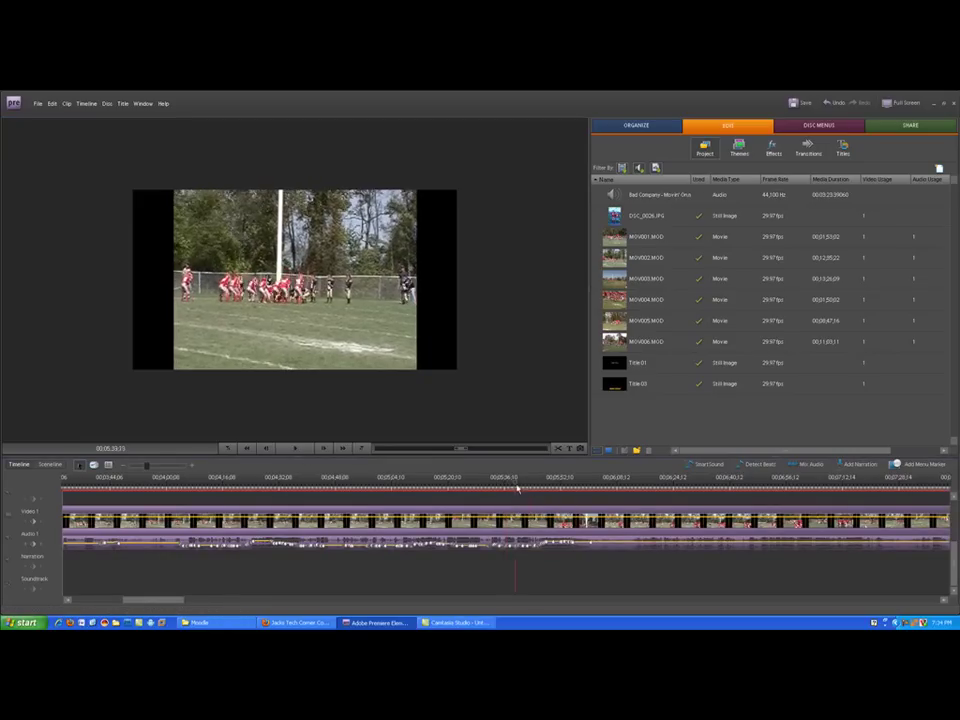
left_click(566, 490)
left_click_drag(566, 490, 805, 511)
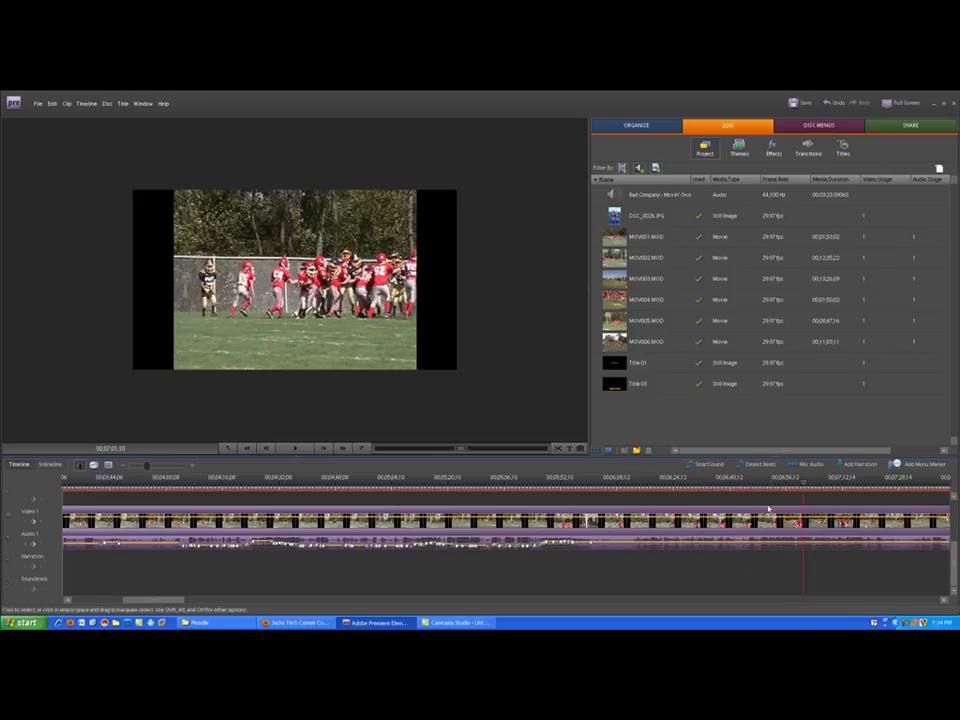
left_click_drag(178, 600, 298, 602)
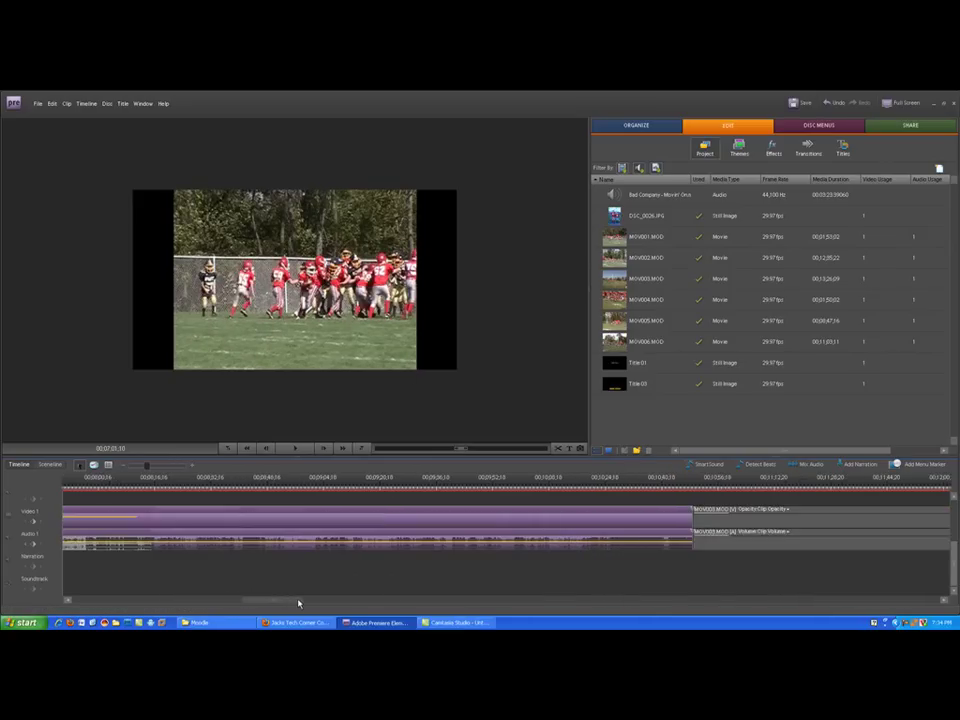
Add a menu marker at about 00;12;28, then scrub ahead to the next play near 00;14;01.
left_click(401, 483)
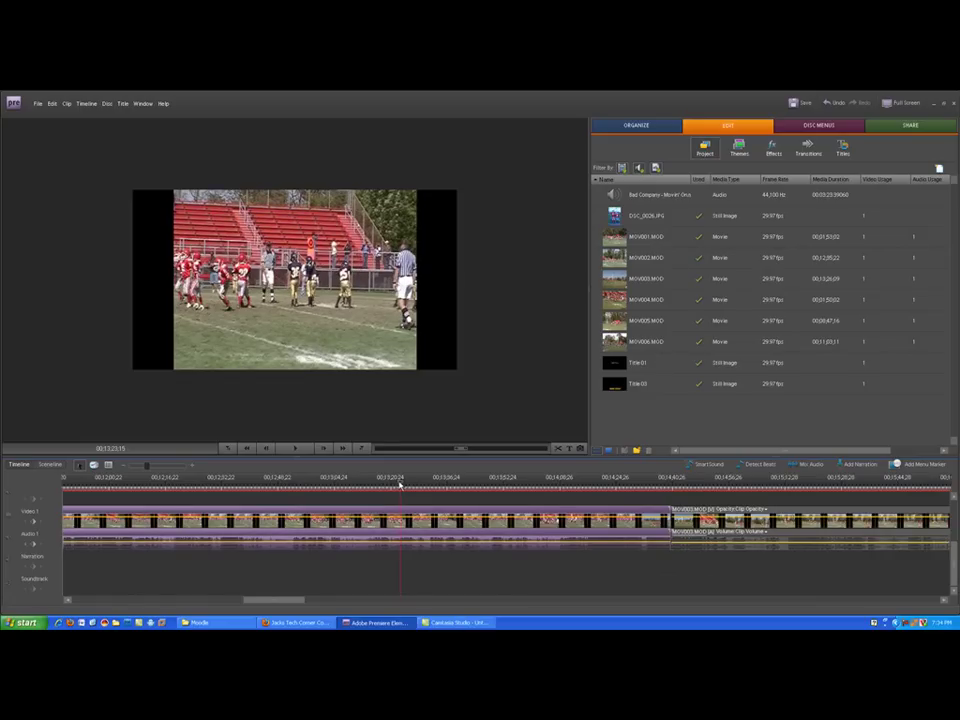
left_click_drag(399, 481, 207, 489)
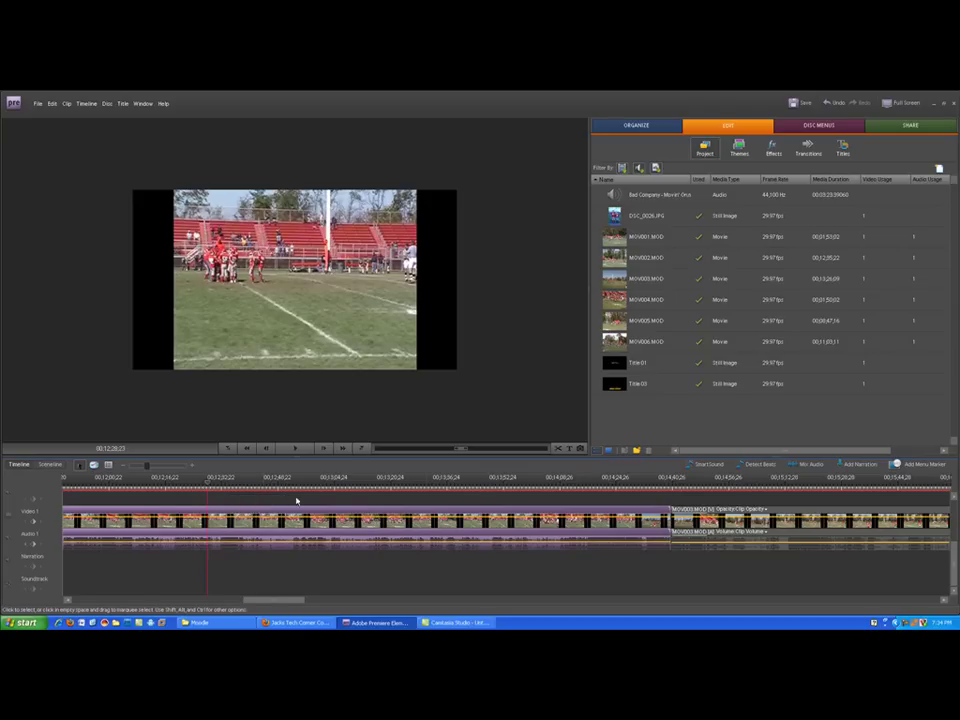
left_click(922, 464)
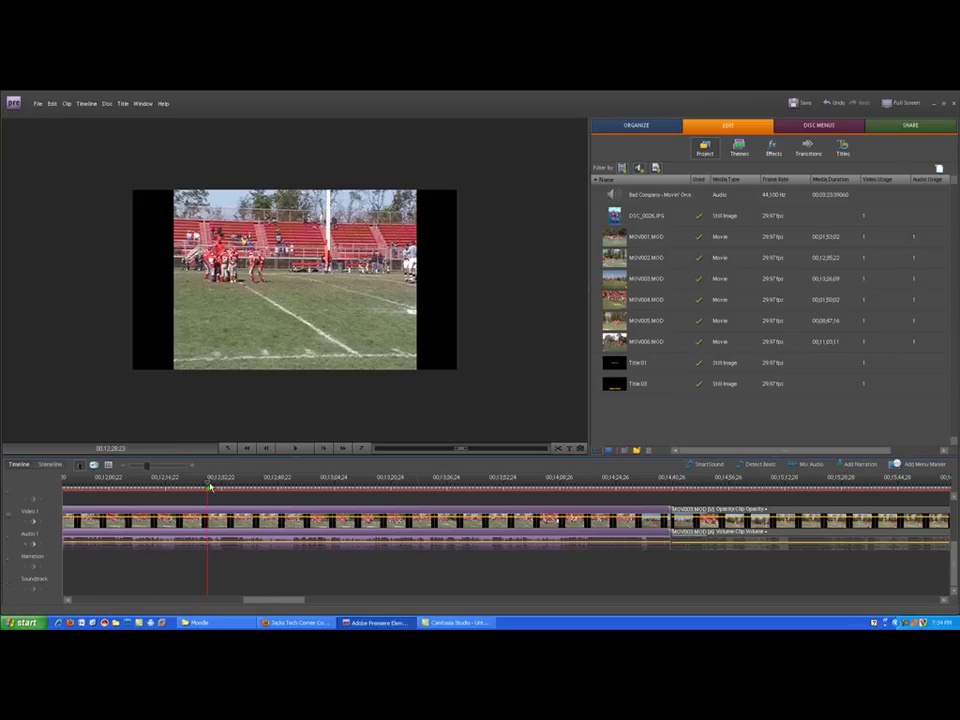
left_click_drag(209, 490, 535, 515)
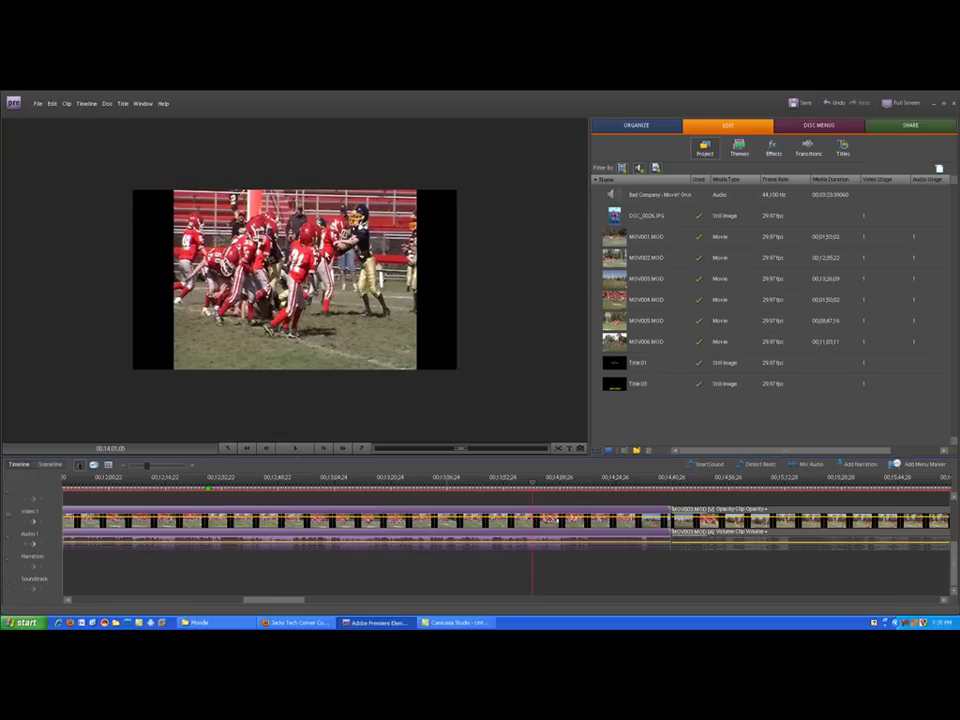
Add a second scene marker at 00;14;01;05, named after a player's defensive move.
left_click(917, 465)
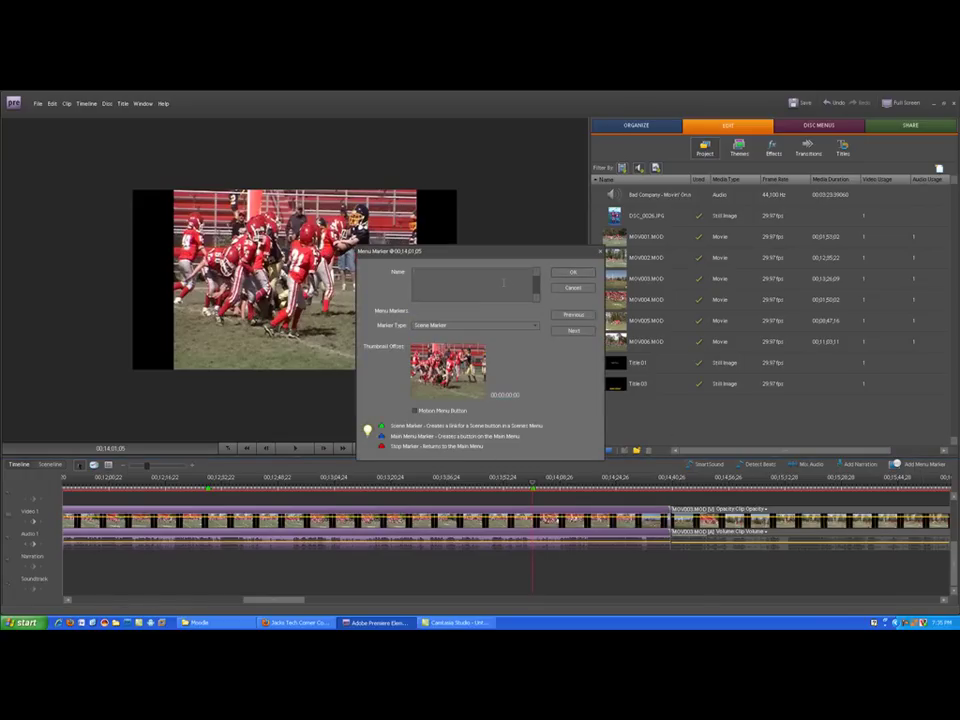
type("Bomey Defensive Move")
left_click(565, 272)
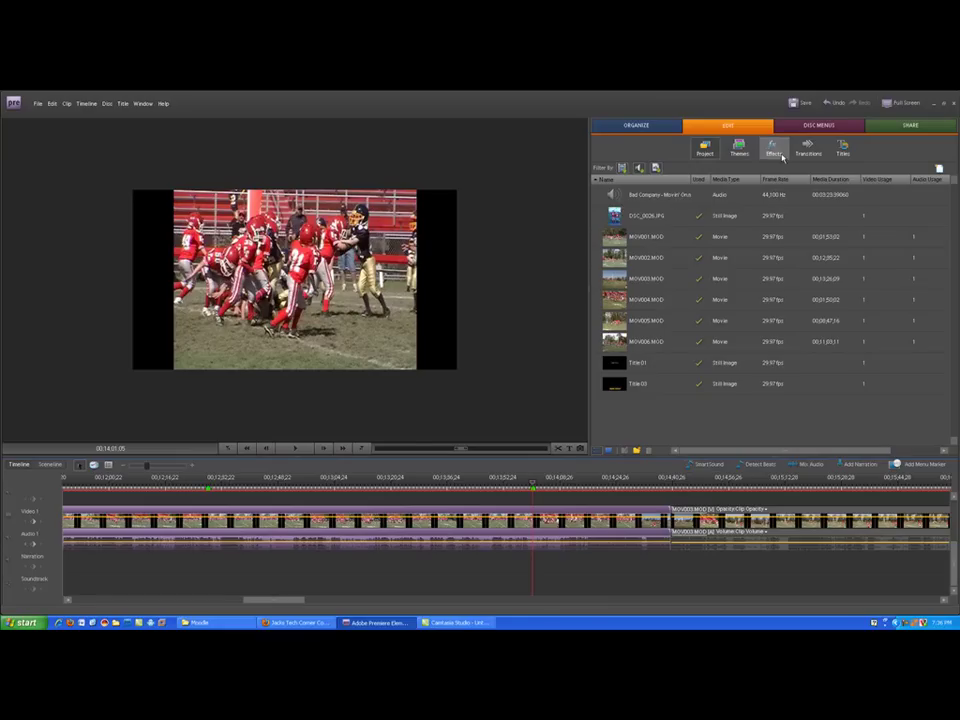
Open the Disc Menus workspace to show the Fun theme's main and scene menu templates.
left_click(815, 128)
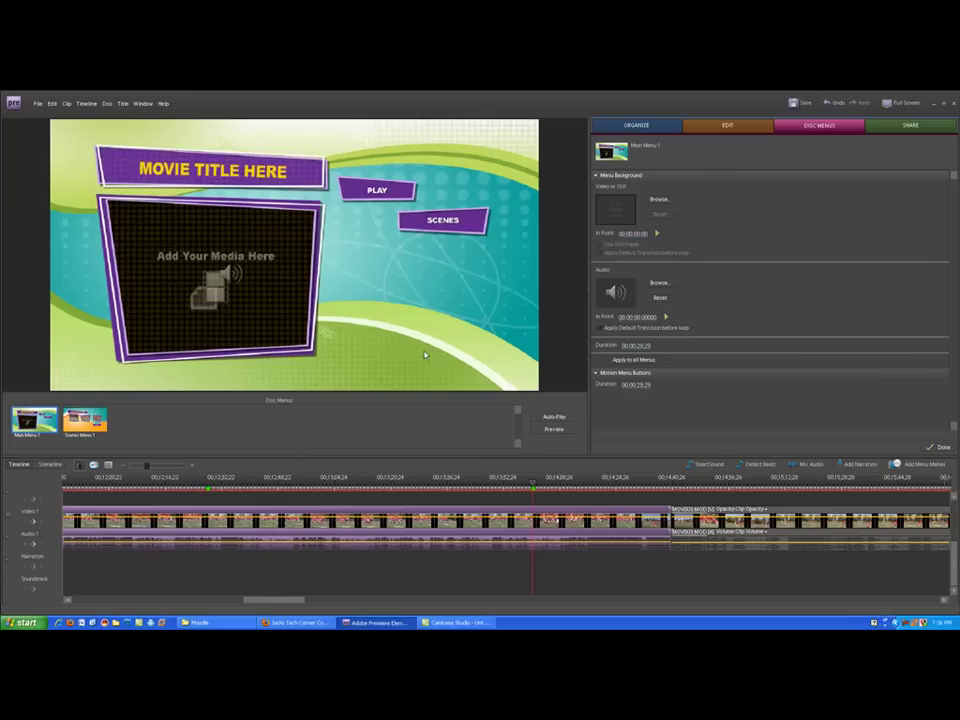
Replace the MOVIE TITLE HERE placeholder with the title FOOTBALL GAME OCT 2009.
left_click(434, 226)
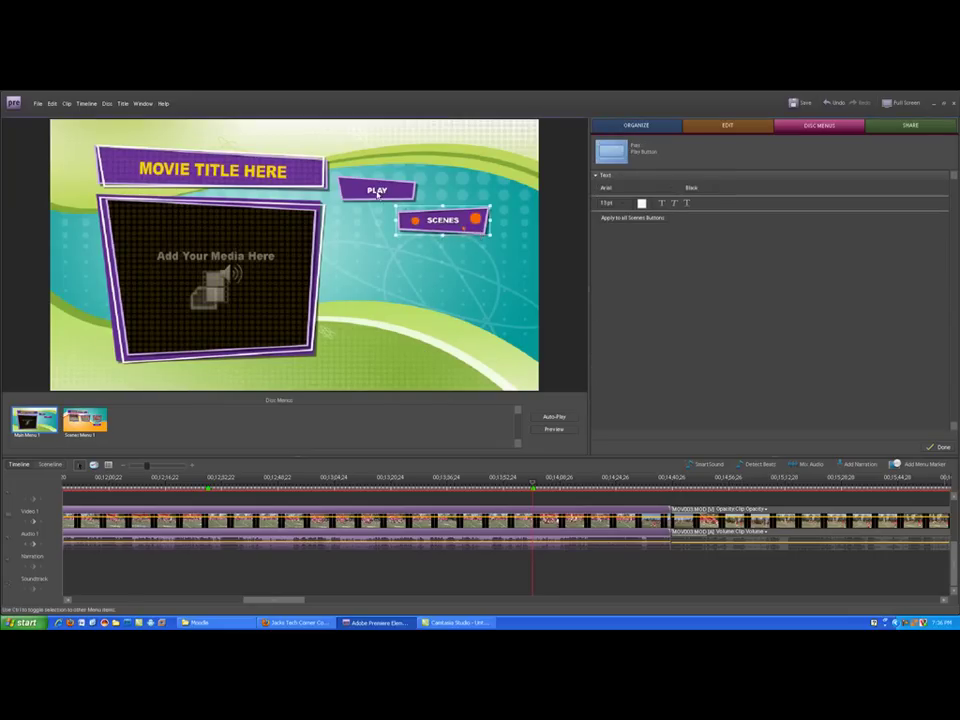
left_click(377, 193)
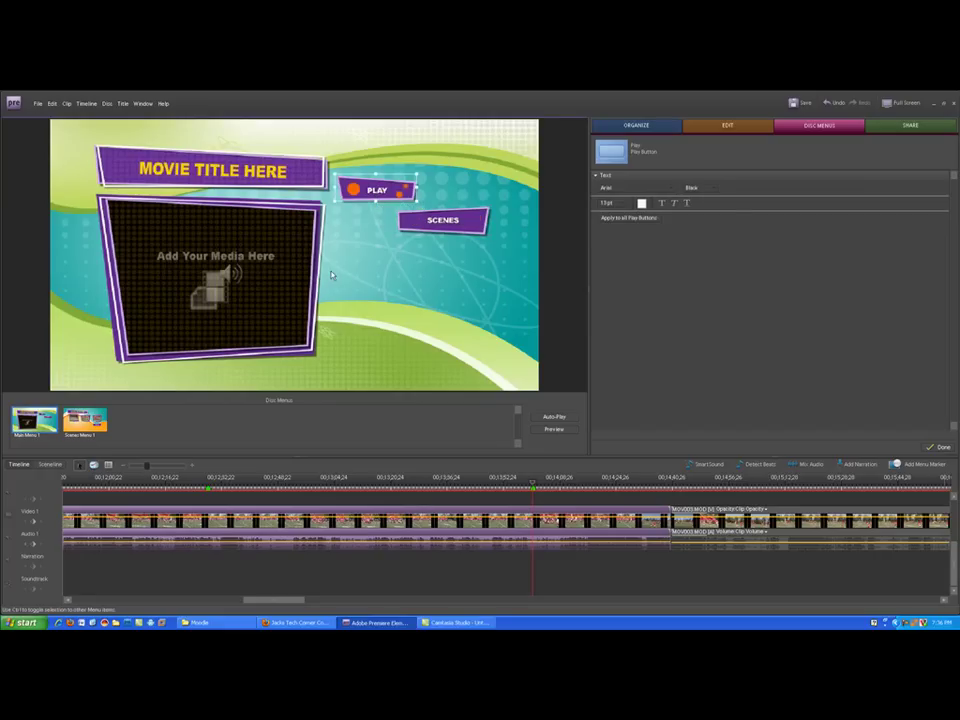
left_click(218, 179)
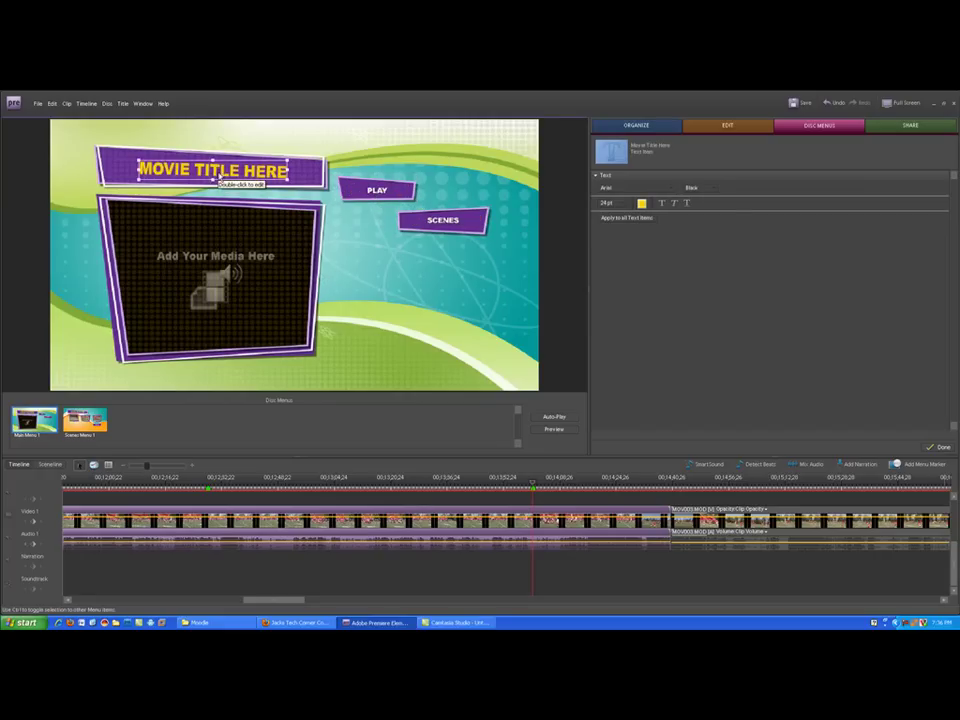
double_click(214, 177)
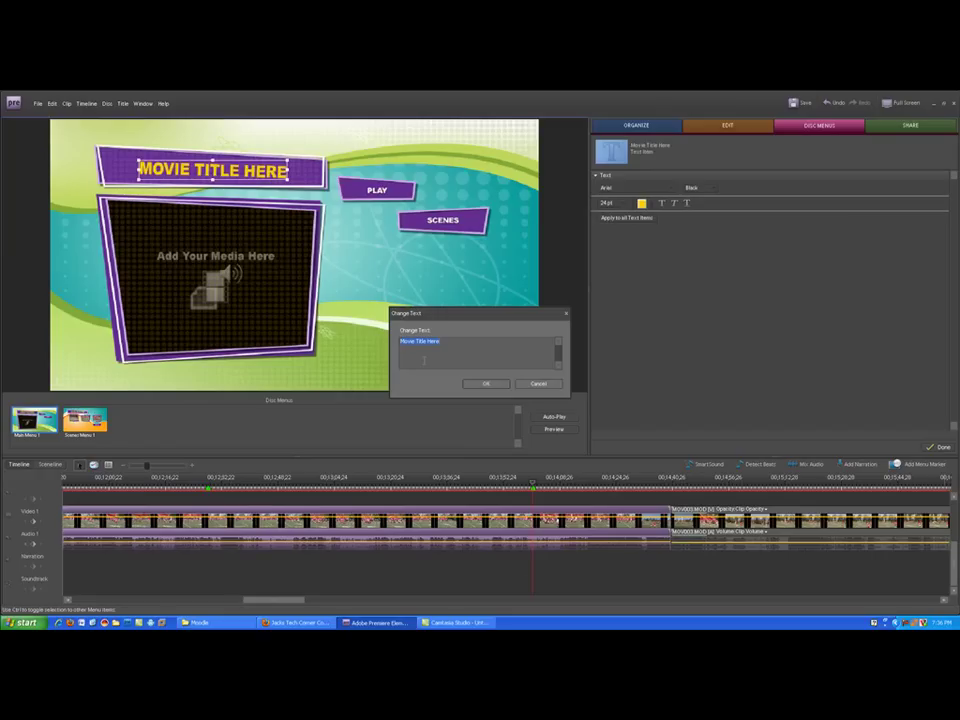
type("Pool")
type("ball Game")
type(" 10")
type(" Oct")
type(" 2009")
left_click(474, 387)
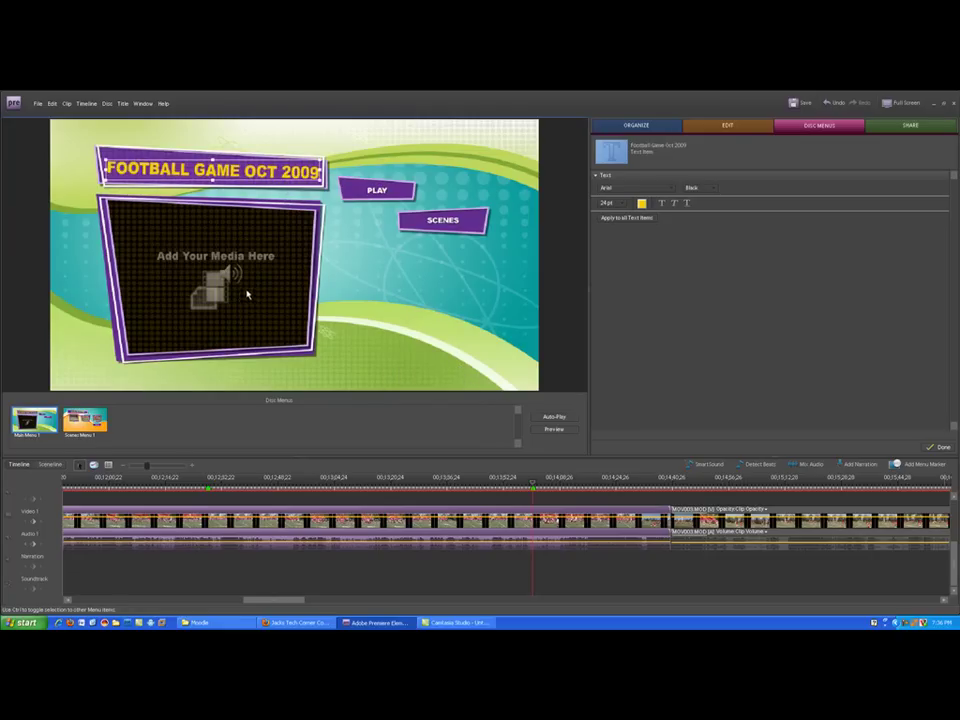
Switch to the Organize media panel and open the Select Album dropdown.
left_click(637, 127)
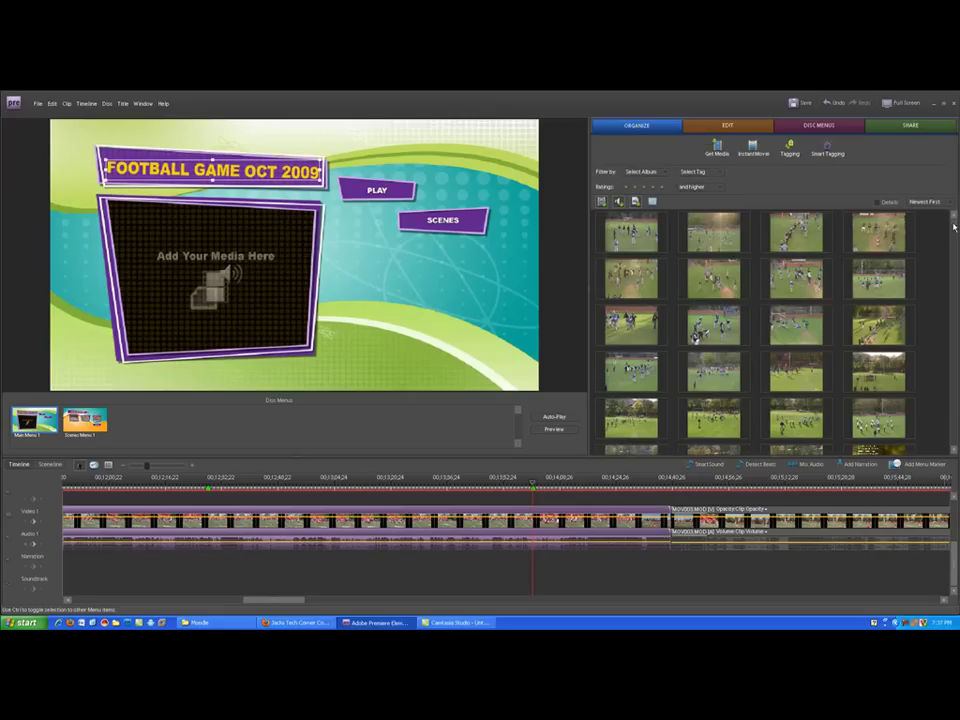
scroll(953, 230, "down", 5)
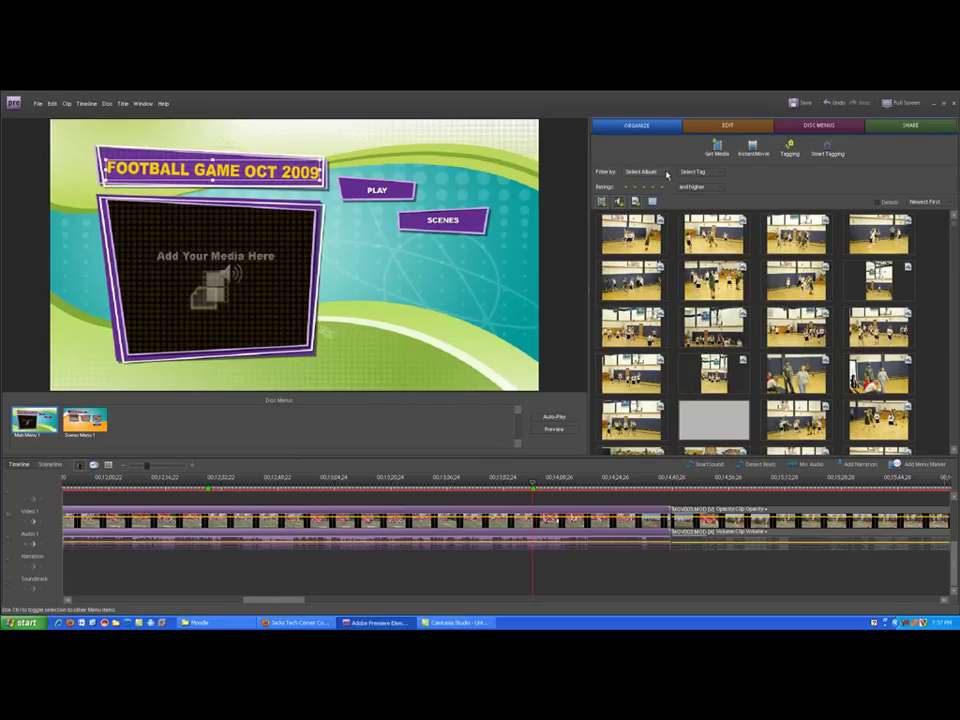
left_click(667, 174)
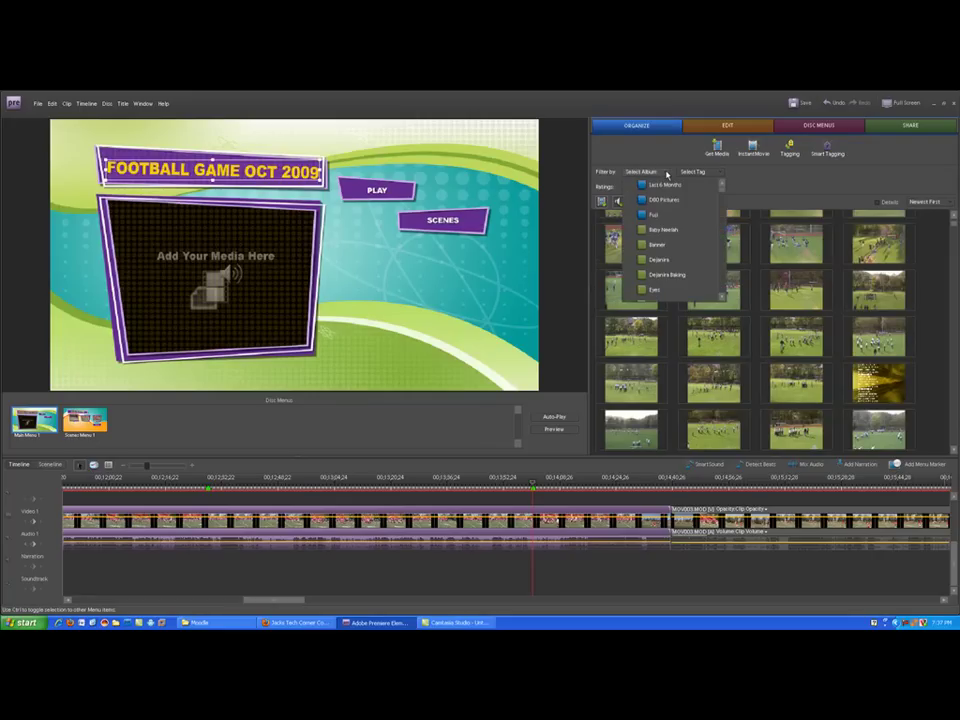
Scroll down the album list to the school events albums.
scroll(720, 188, "down", 5)
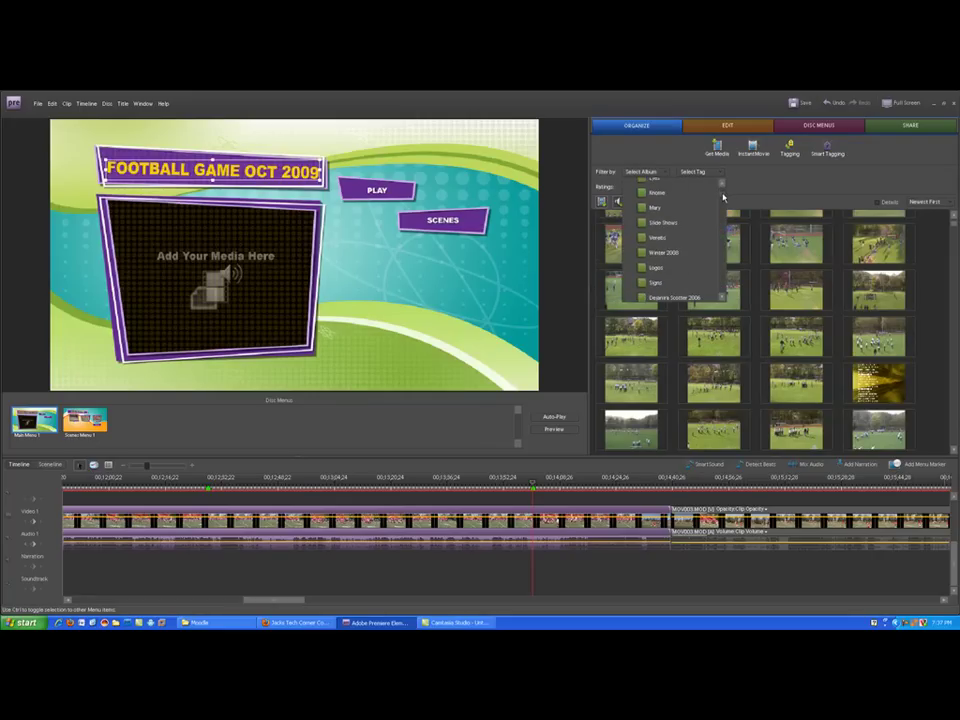
scroll(720, 199, "down", 2)
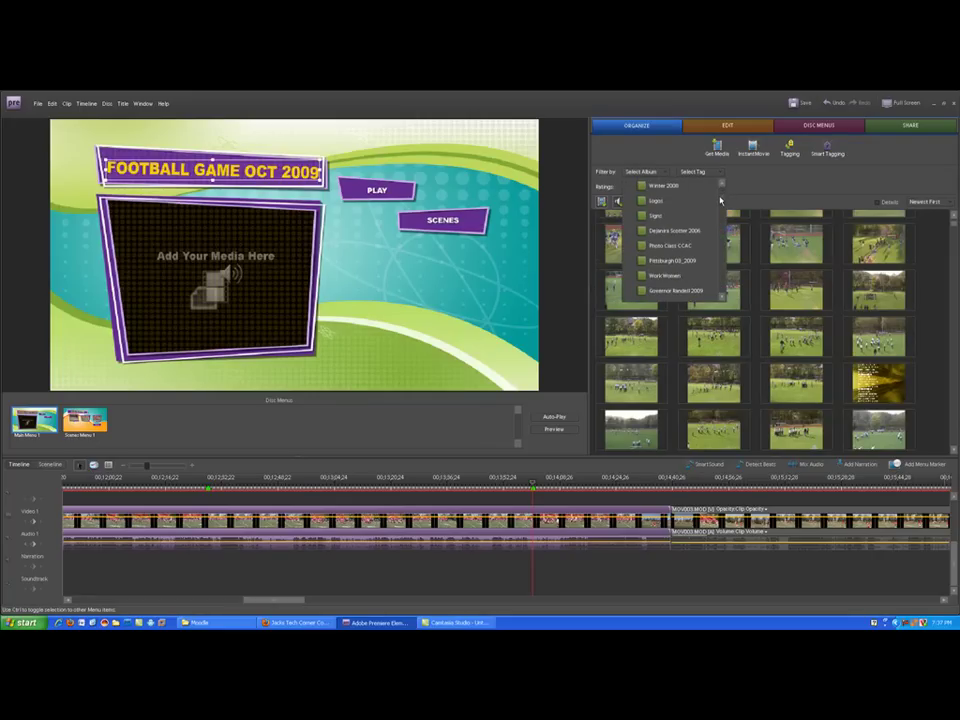
scroll(720, 200, "down", 2)
scroll(720, 203, "up", 2)
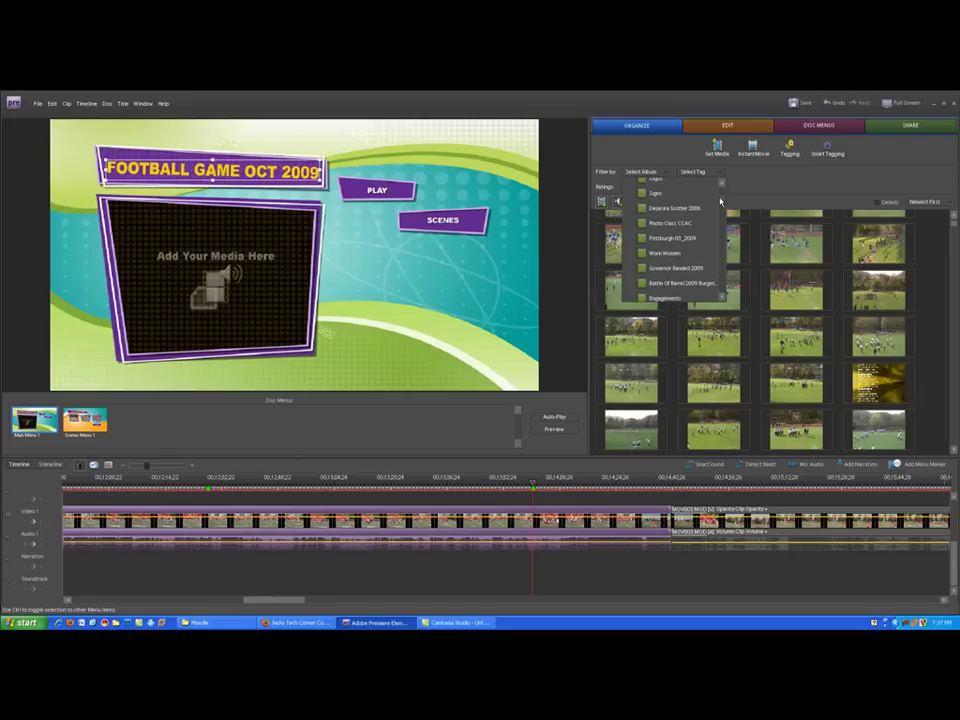
scroll(720, 205, "down", 6)
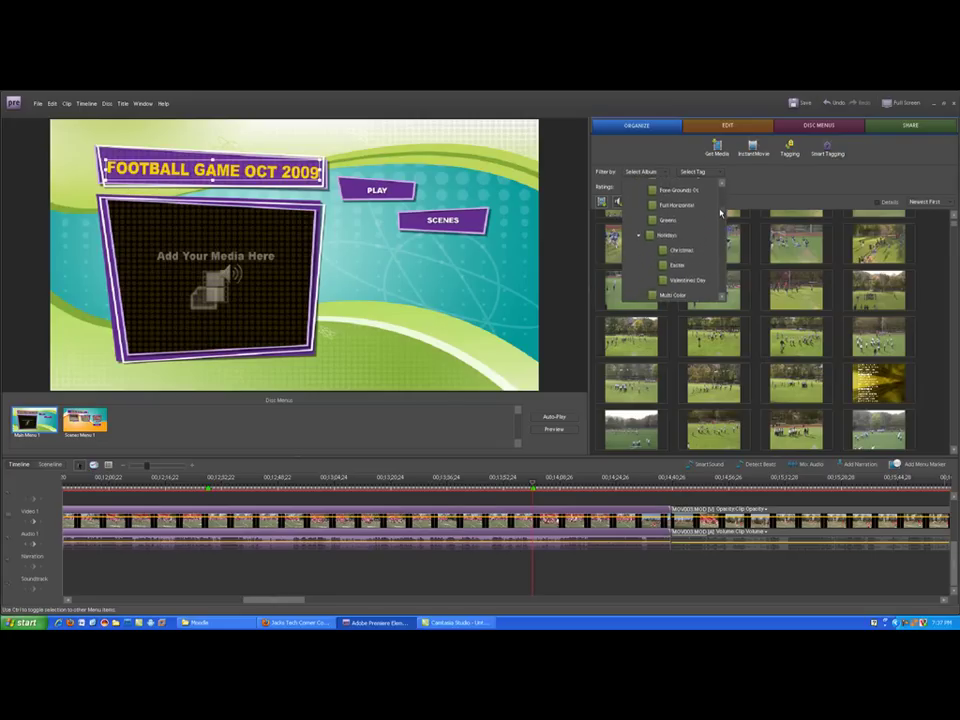
scroll(720, 215, "down", 8)
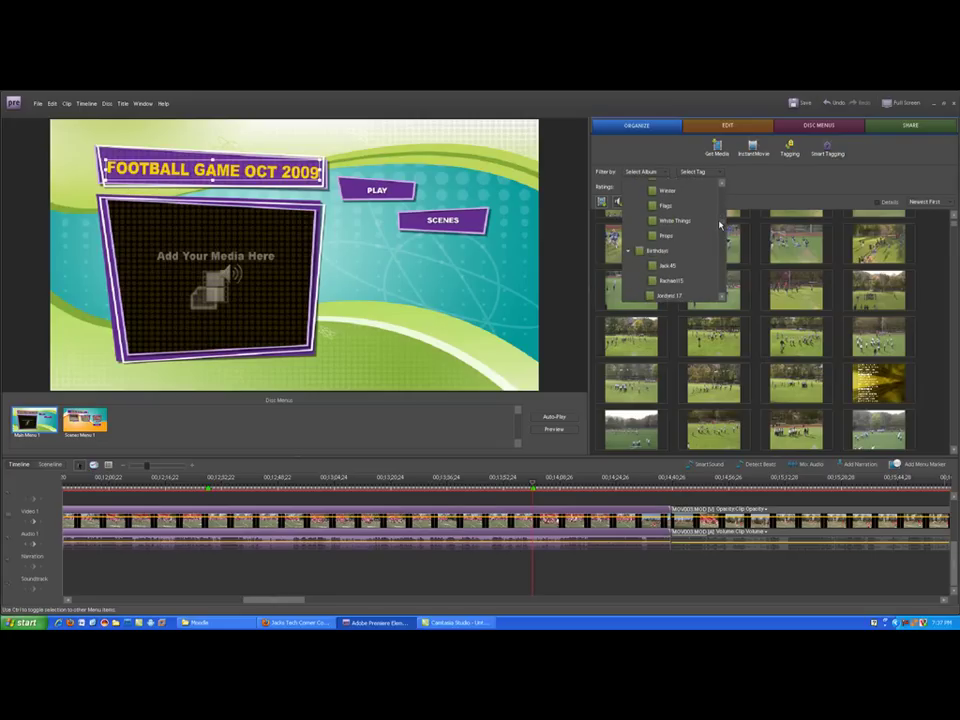
scroll(720, 230, "down", 8)
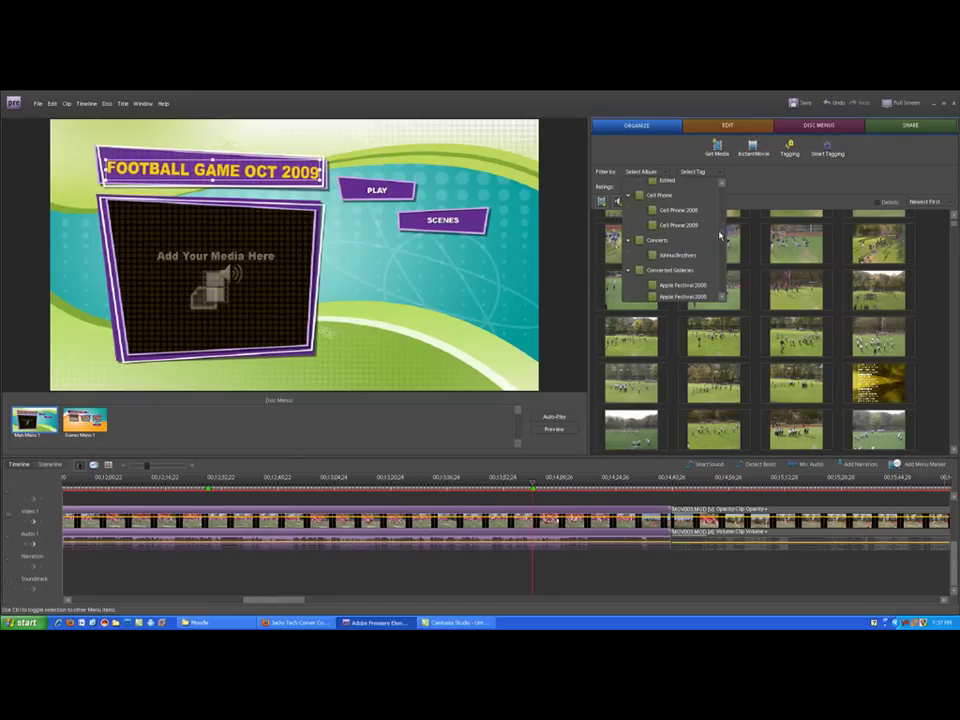
scroll(720, 240, "down", 8)
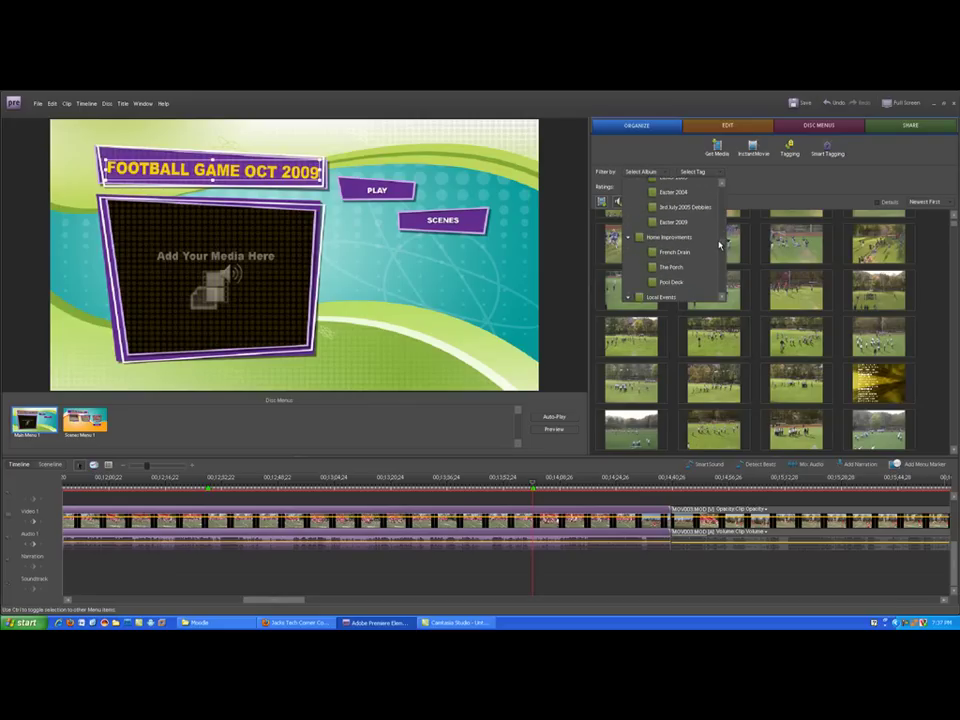
scroll(719, 248, "down", 6)
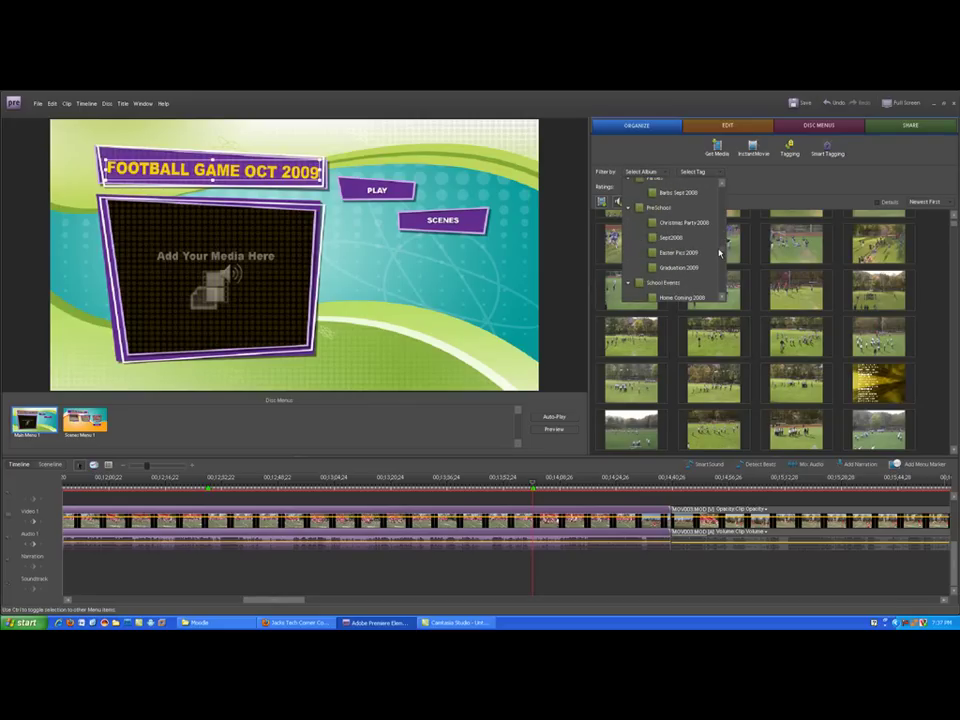
scroll(719, 253, "down", 5)
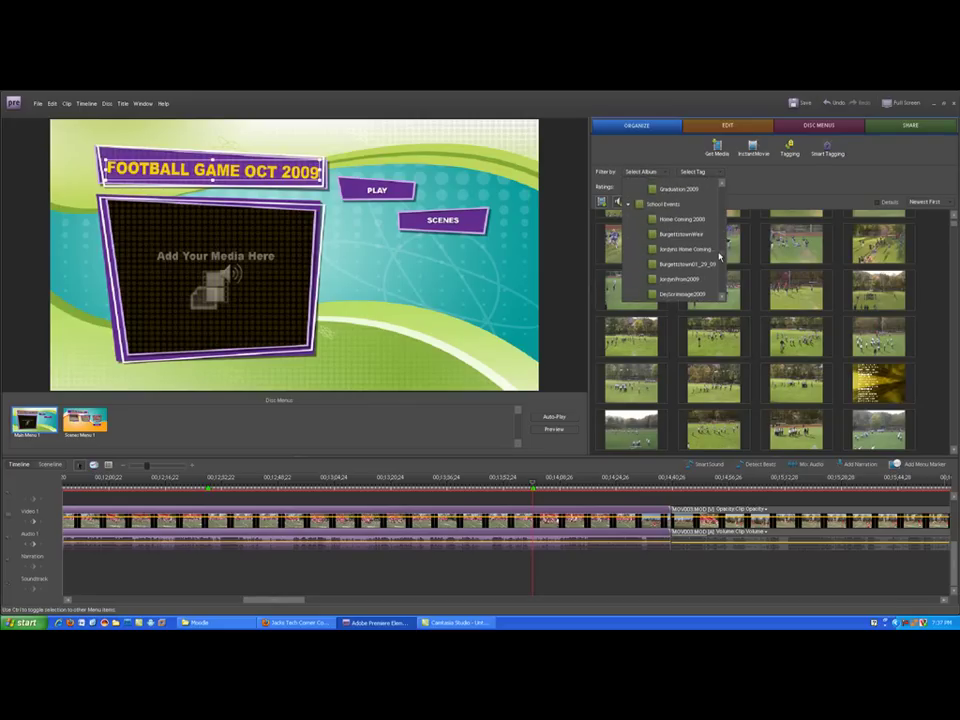
scroll(719, 258, "down", 2)
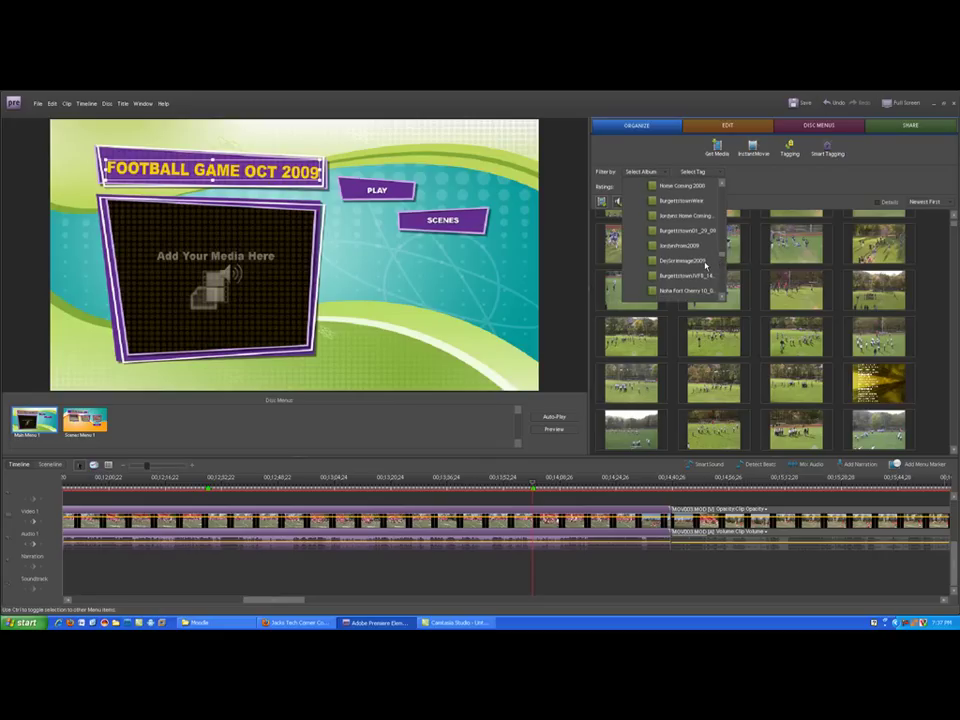
Filter the media to the football team album and pick the photo of players lining up.
left_click(690, 290)
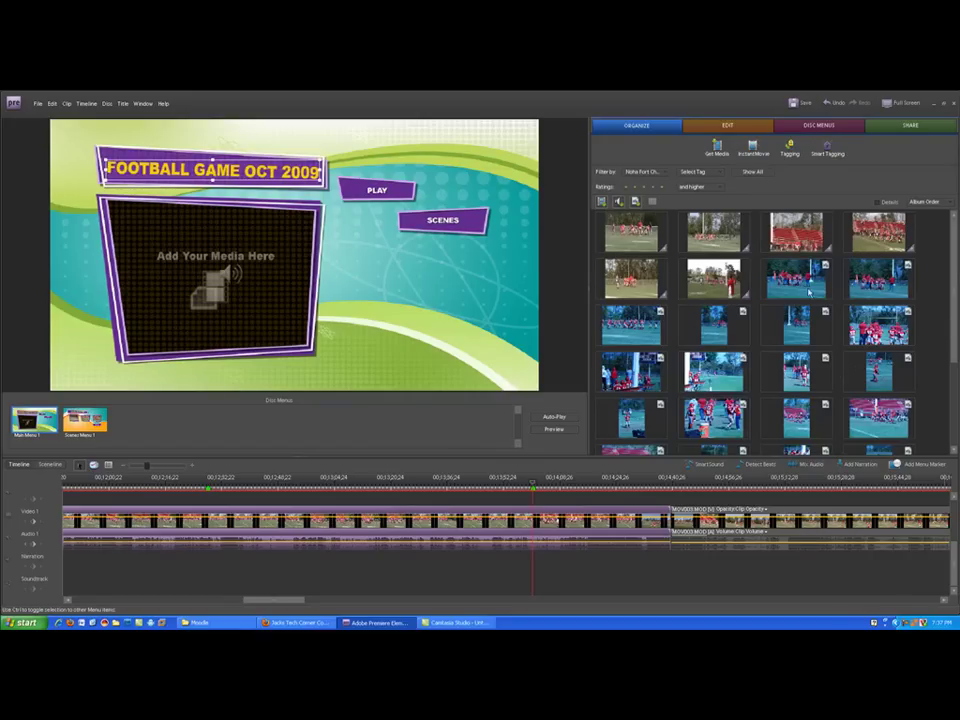
left_click(803, 296)
left_click(804, 308)
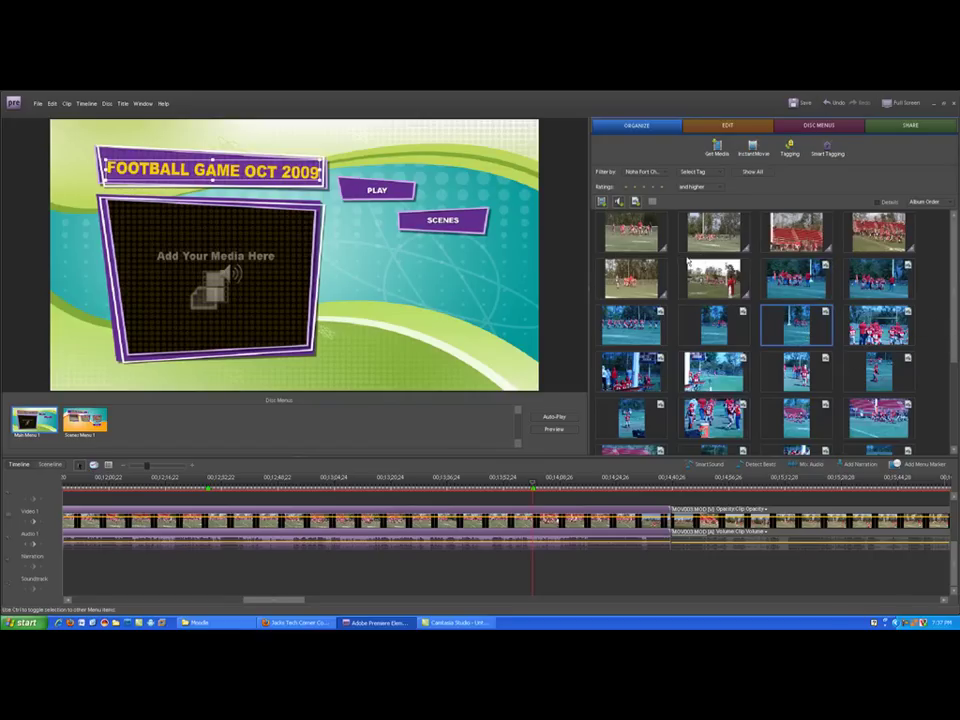
left_click_drag(953, 272, 956, 381)
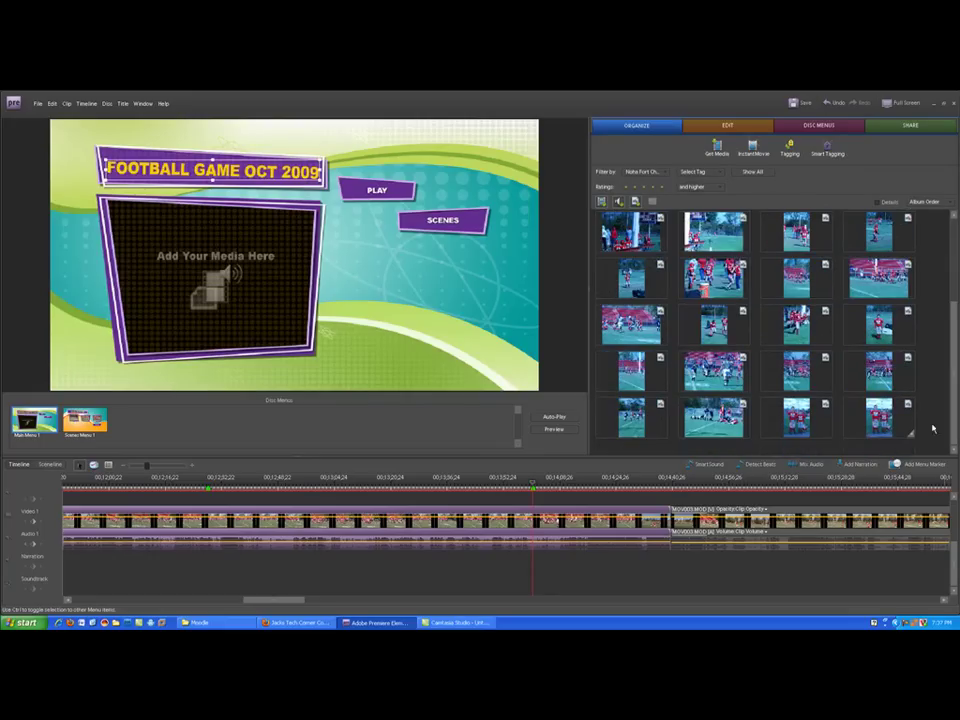
left_click(798, 420)
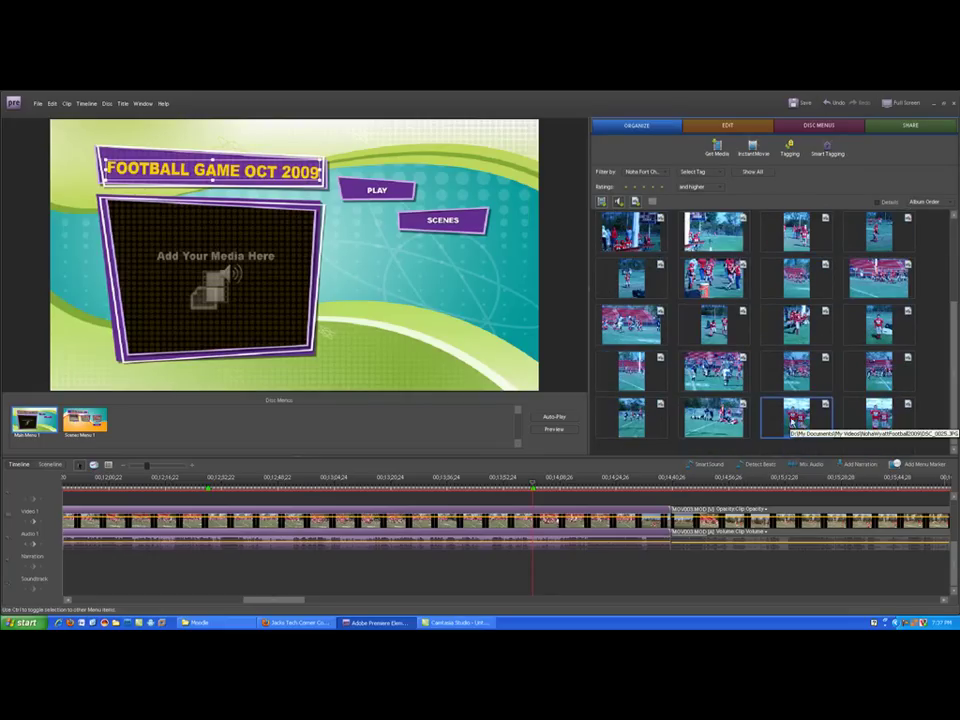
left_click(713, 370)
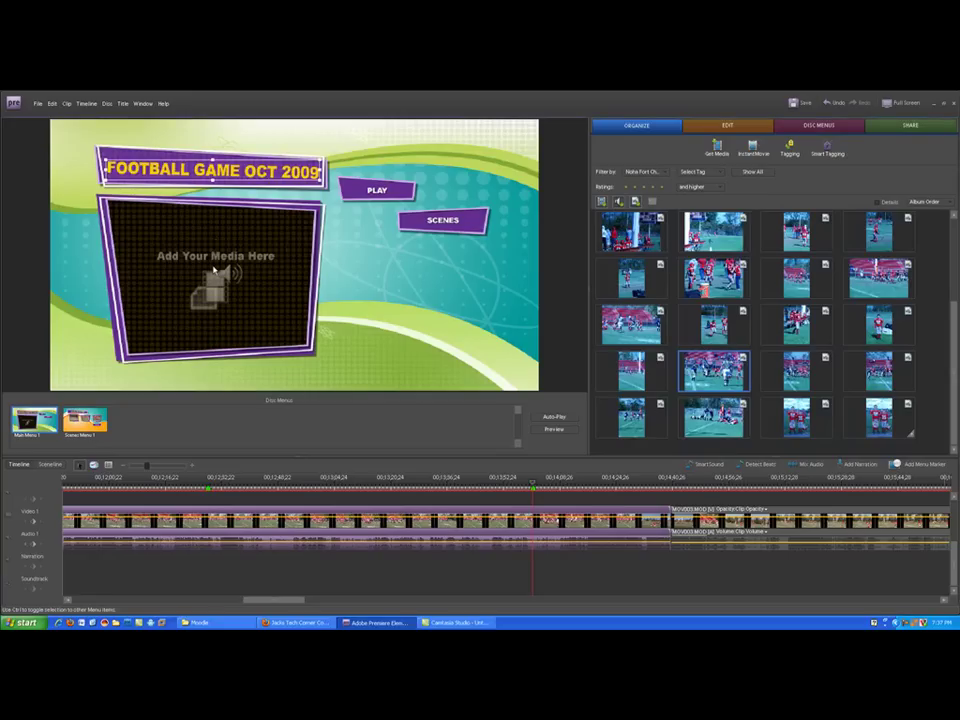
Drop the referee-and-players football photo into Main Menu 1's 'Add Your Media Here' frame.
left_click_drag(213, 270, 214, 268)
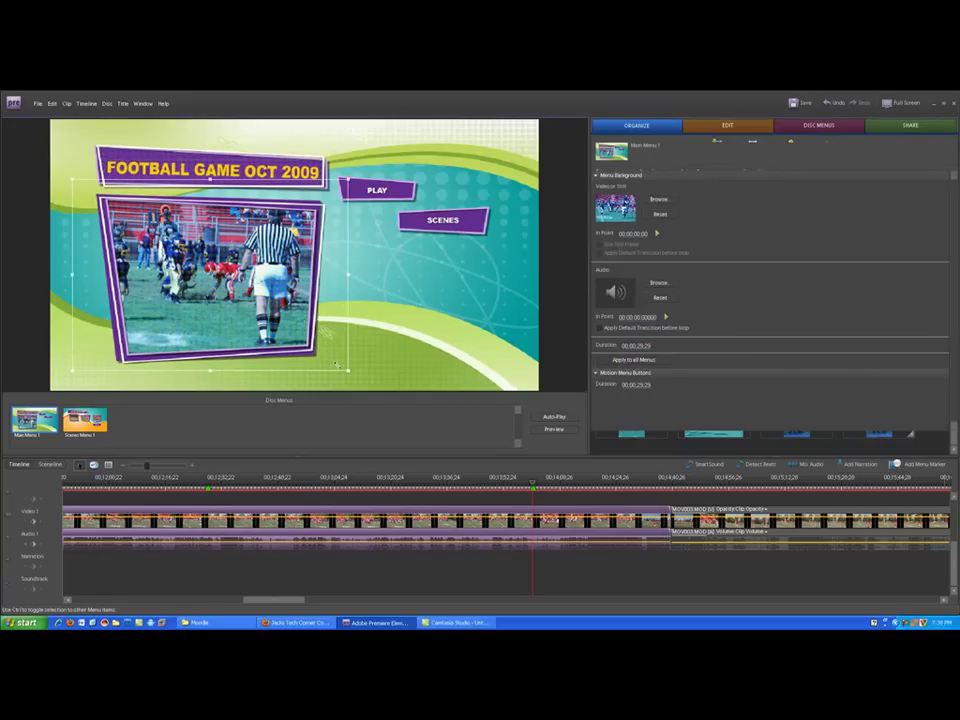
left_click(380, 292)
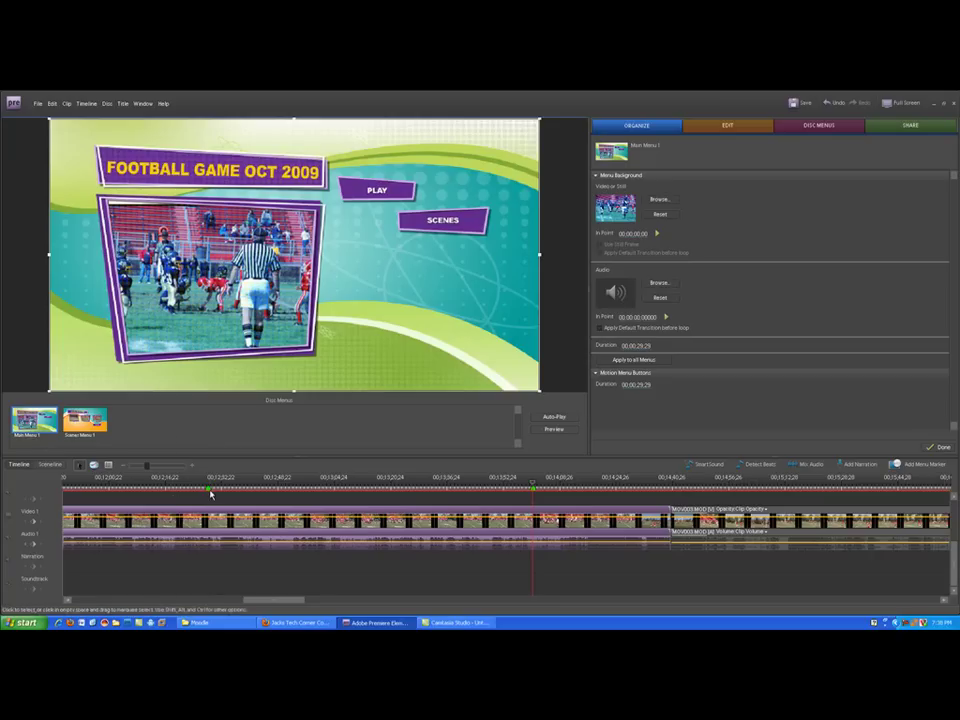
left_click(553, 428)
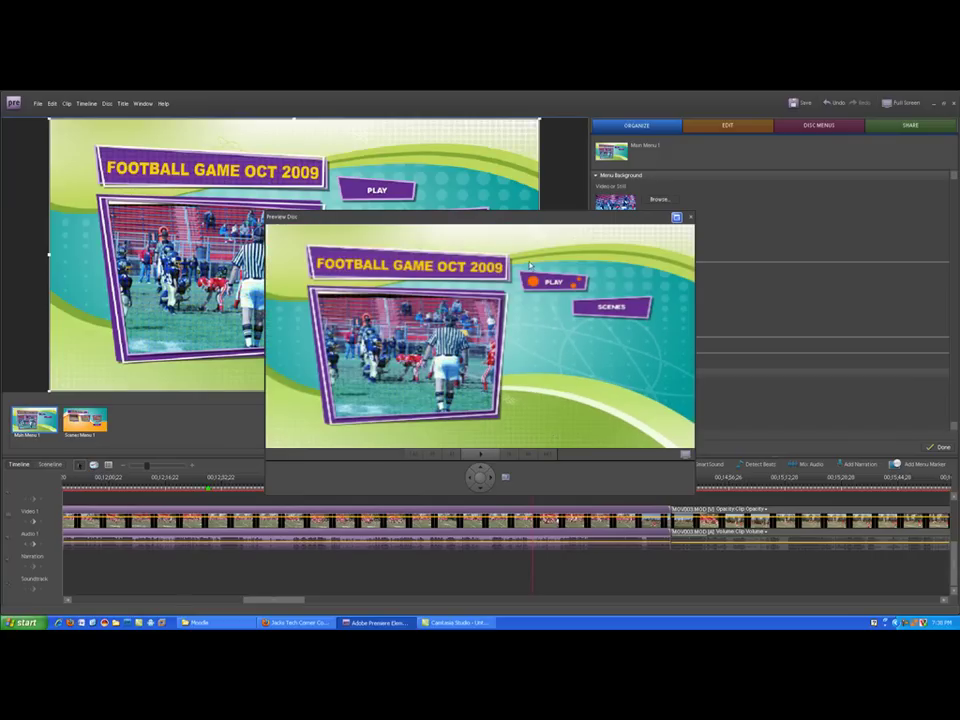
left_click_drag(483, 220, 460, 175)
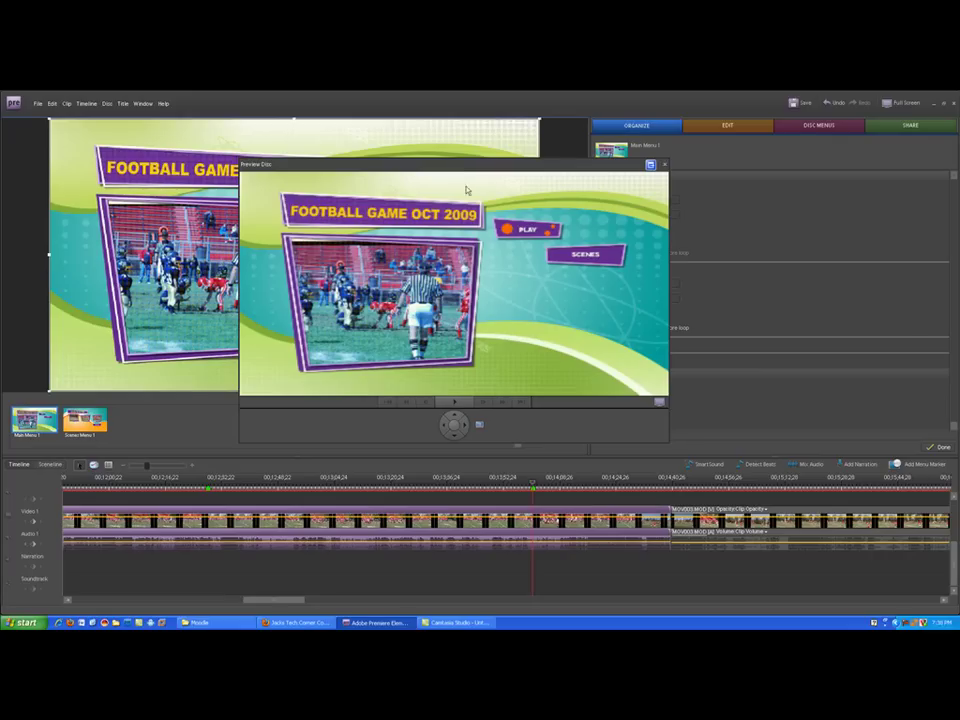
left_click(581, 258)
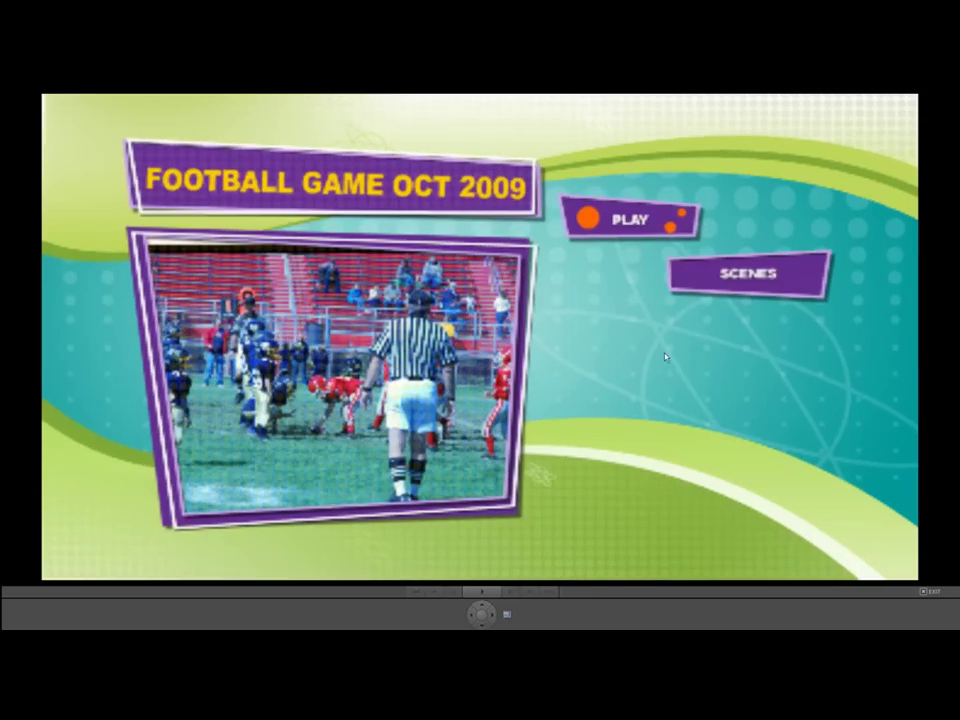
left_click(748, 273)
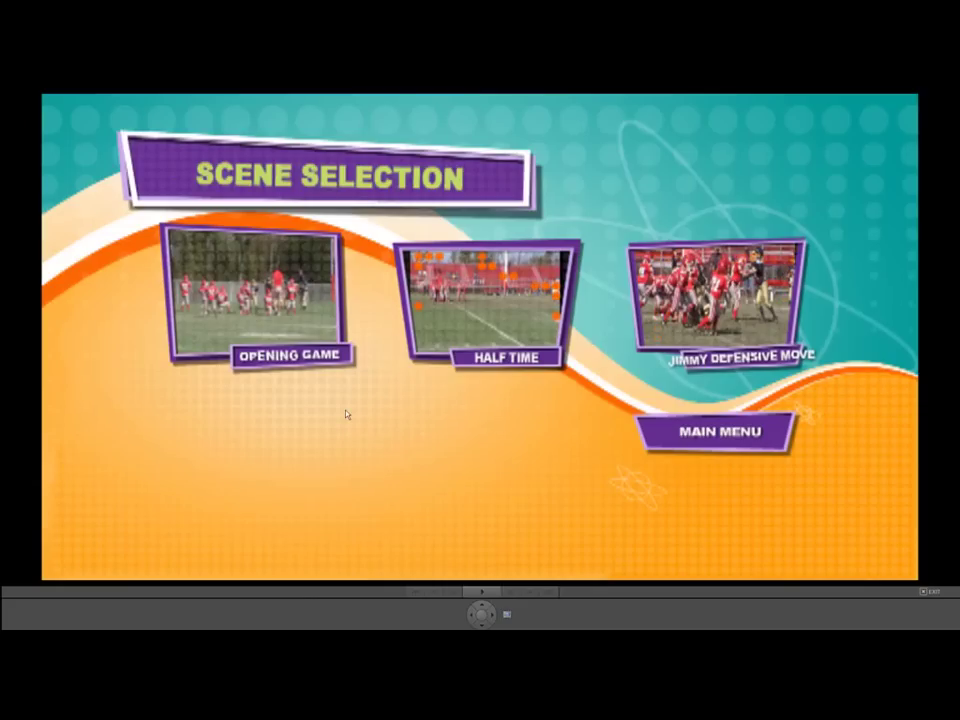
key("Return")
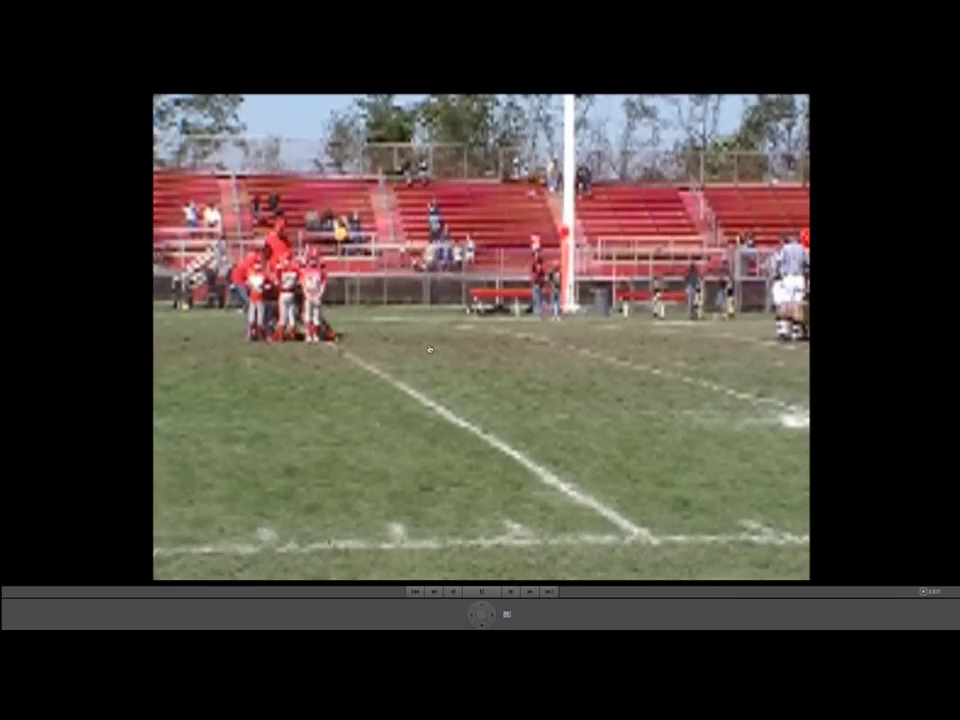
key("Escape")
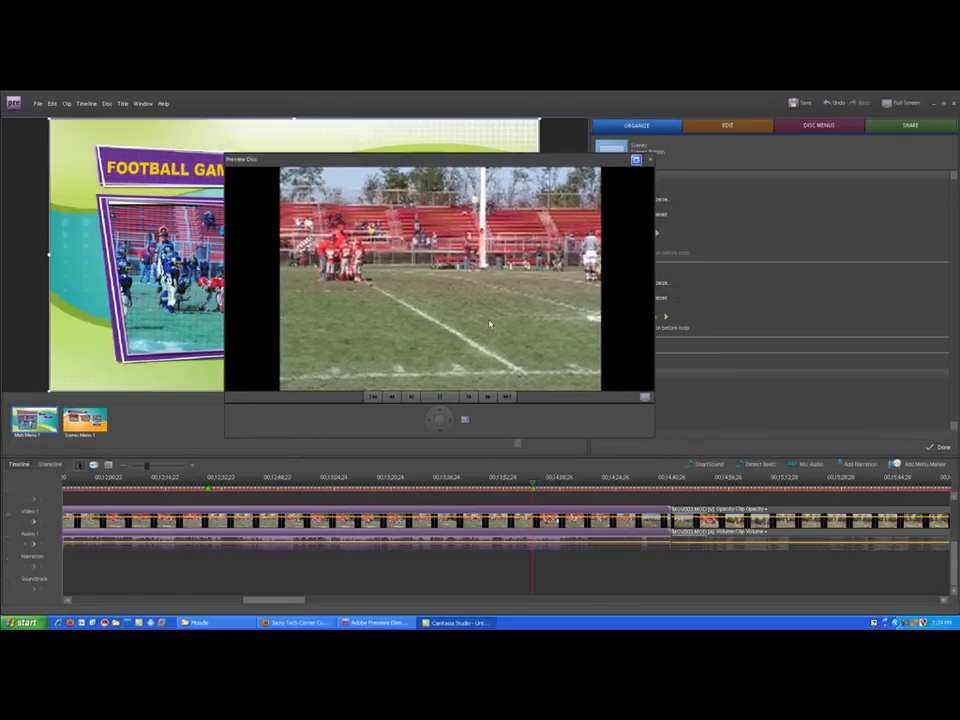
left_click(439, 396)
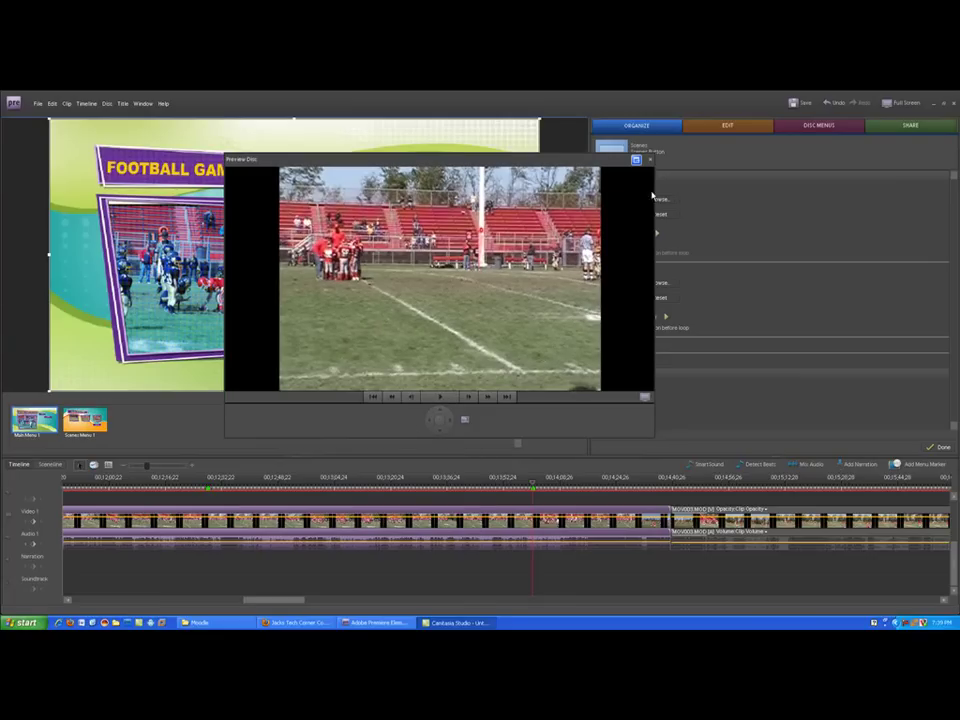
Close the disc preview and switch to Scenes Menu 1, leaving its 'Scene Selection' title unchanged.
left_click(650, 159)
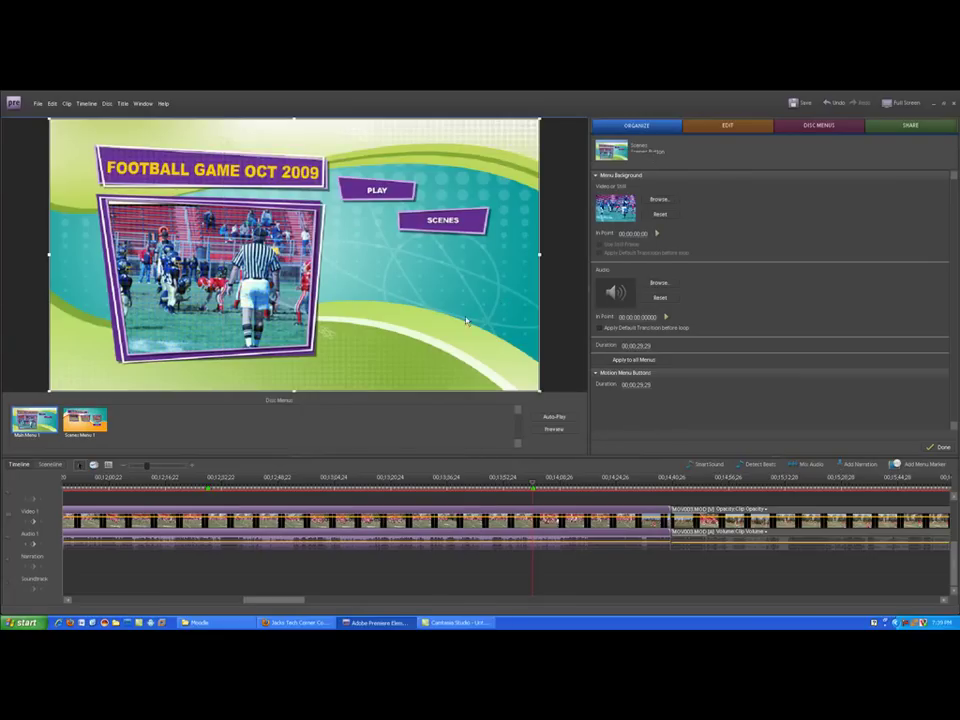
left_click(85, 421)
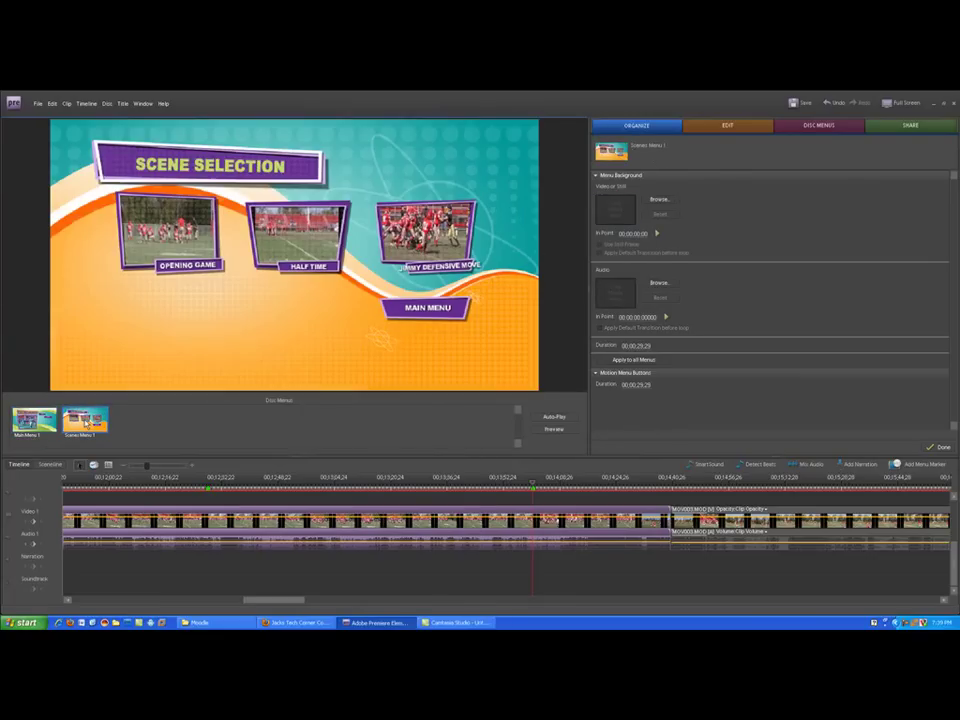
left_click(205, 168)
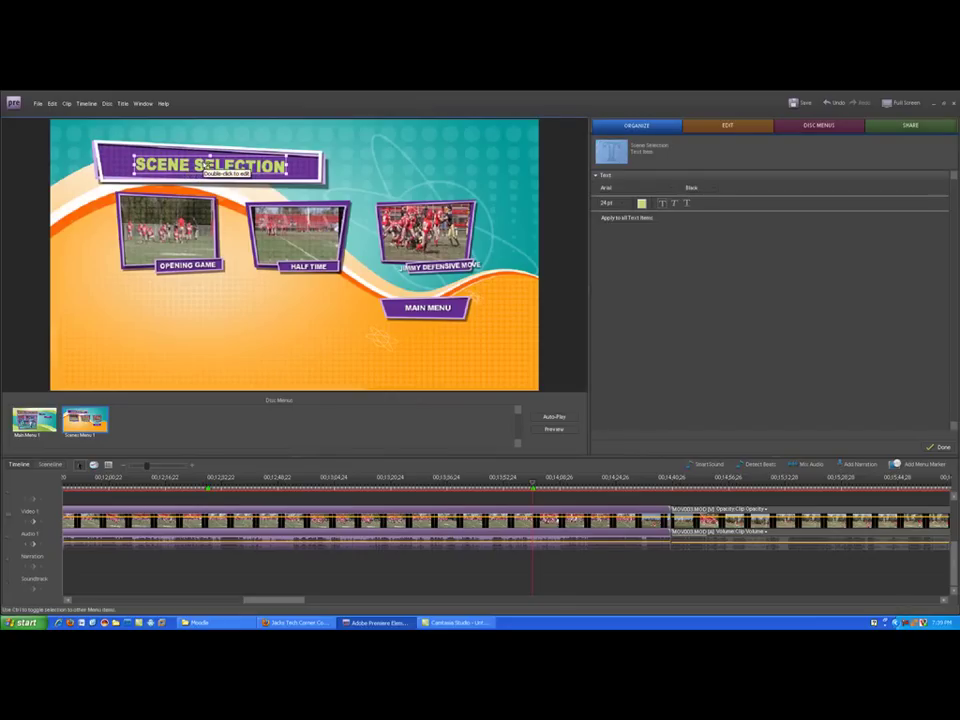
double_click(205, 166)
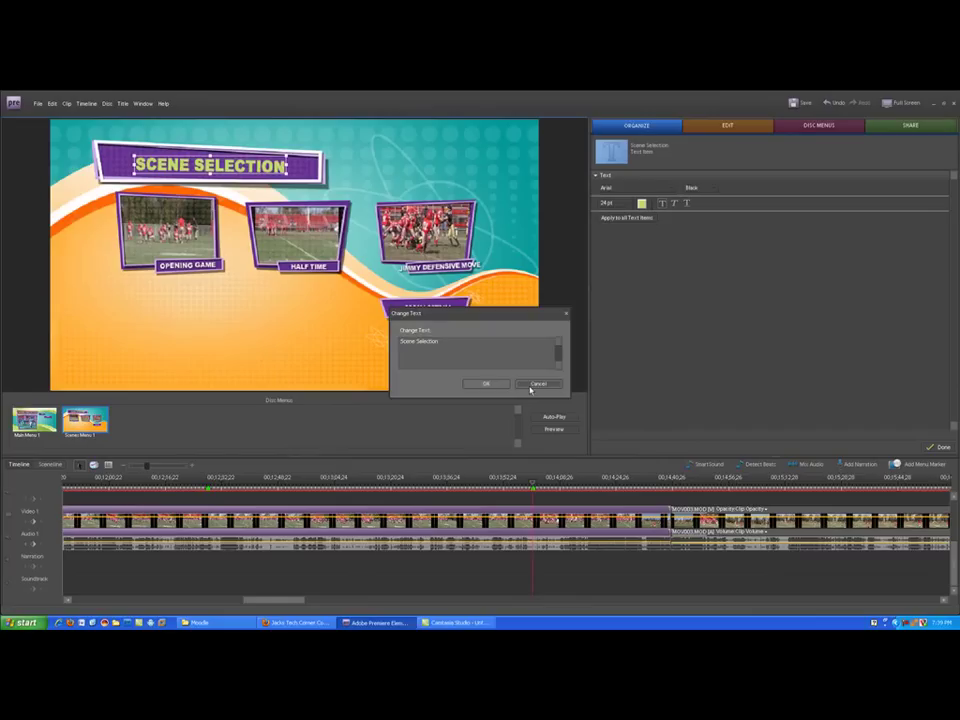
left_click(486, 384)
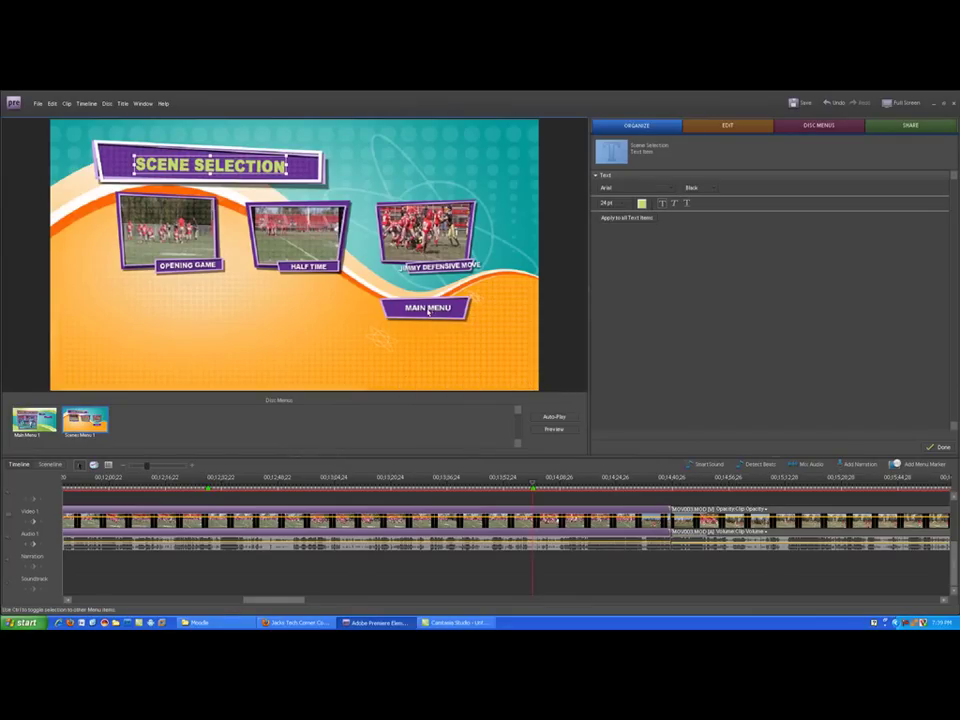